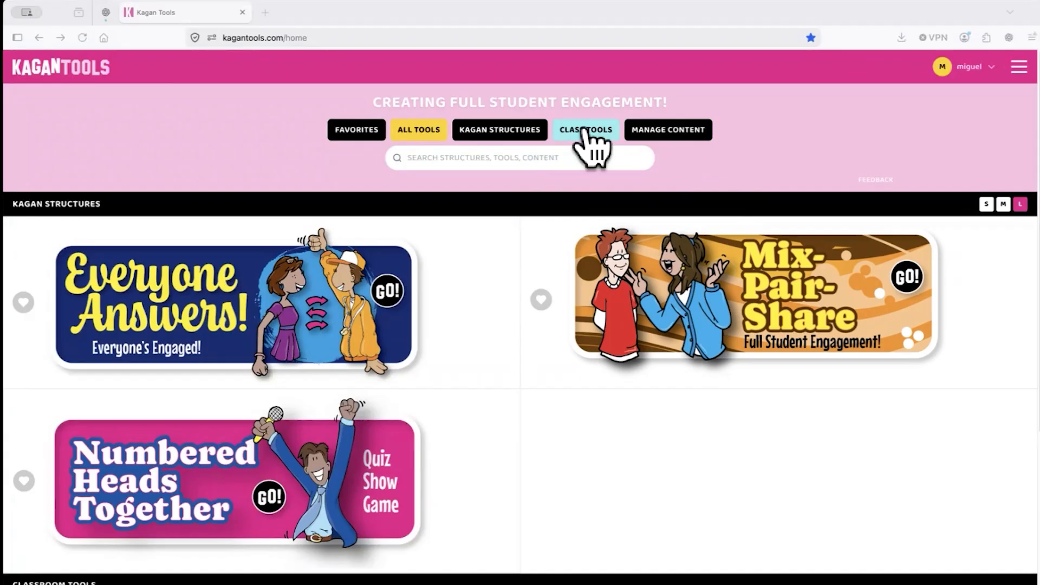
- Search all tools for TEAM and open TeamTools
{"action": "left_click", "coordinate": [585, 131]}
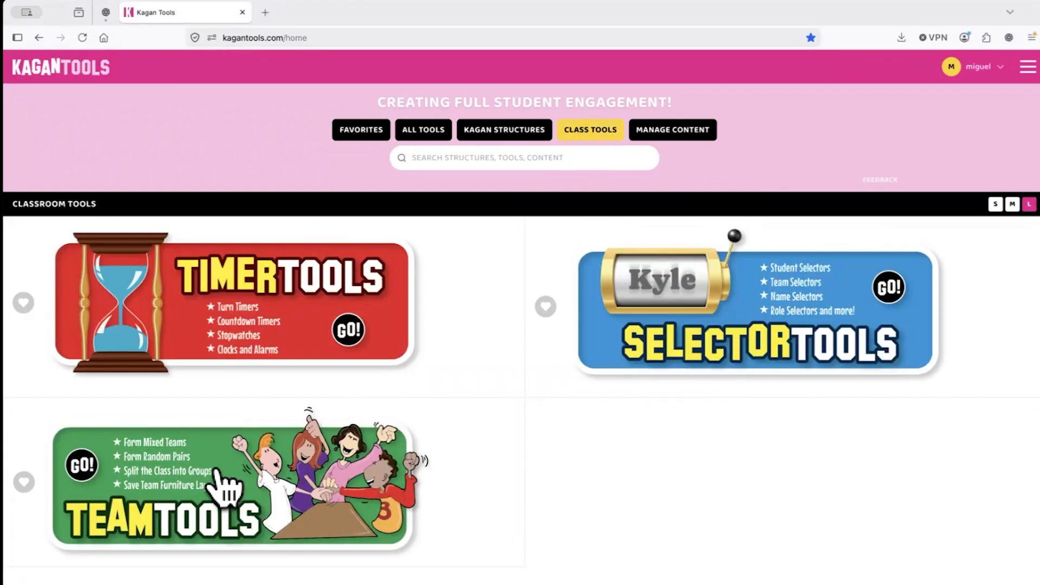
{"action": "left_click", "coordinate": [437, 135]}
{"action": "left_click", "coordinate": [448, 157]}
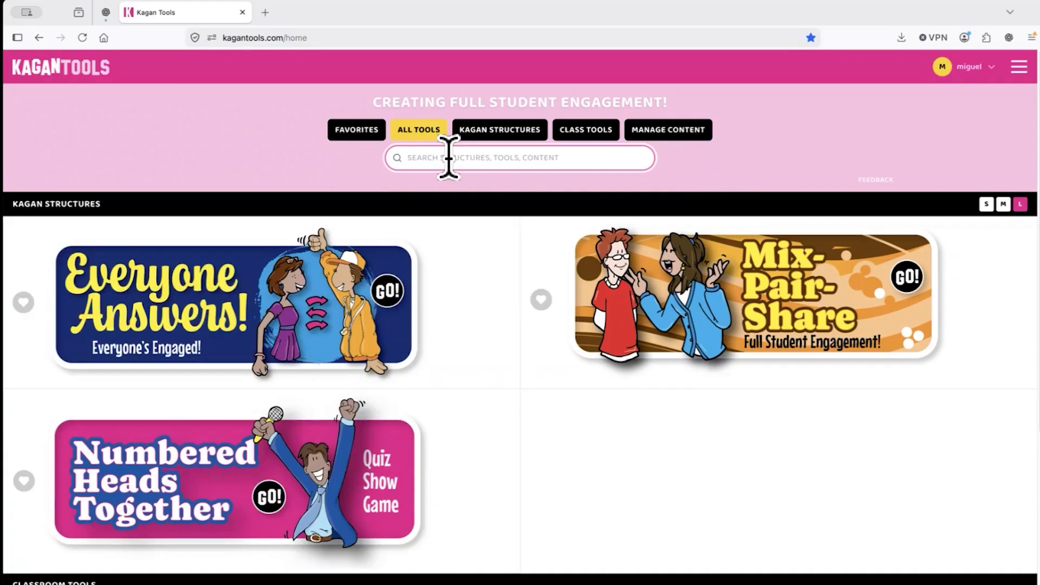
{"action": "type", "text": "TEAM"}
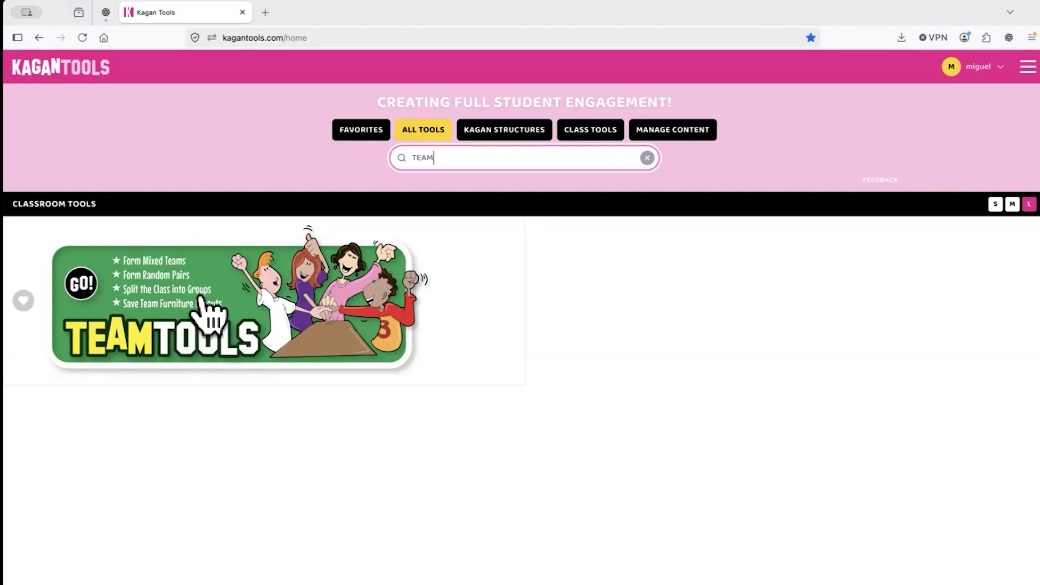
{"action": "left_click", "coordinate": [202, 298]}
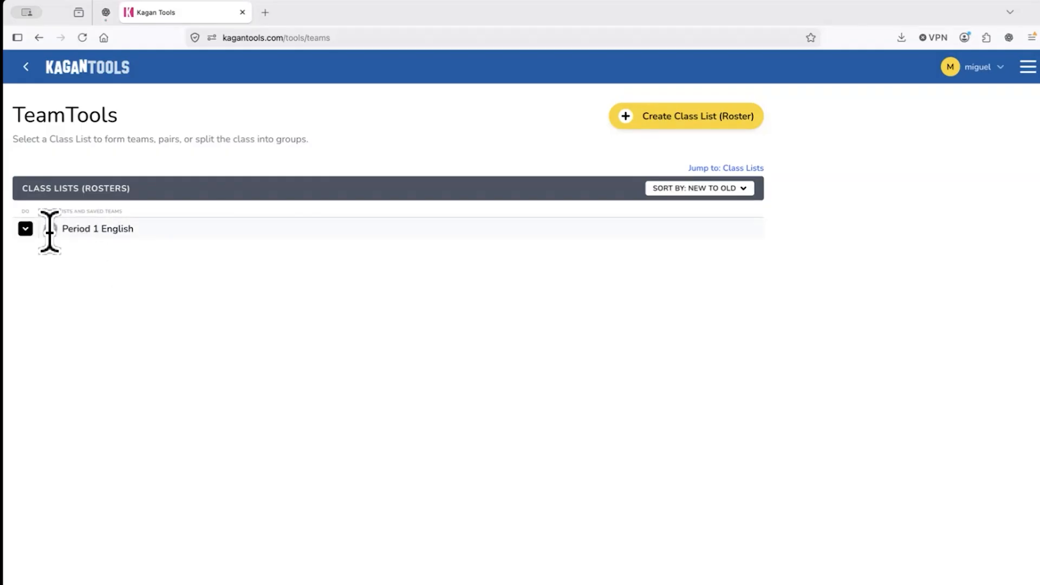
- Form heterogeneous teams from the Period 1 English class list and regenerate the teams twice
{"action": "left_click", "coordinate": [28, 231]}
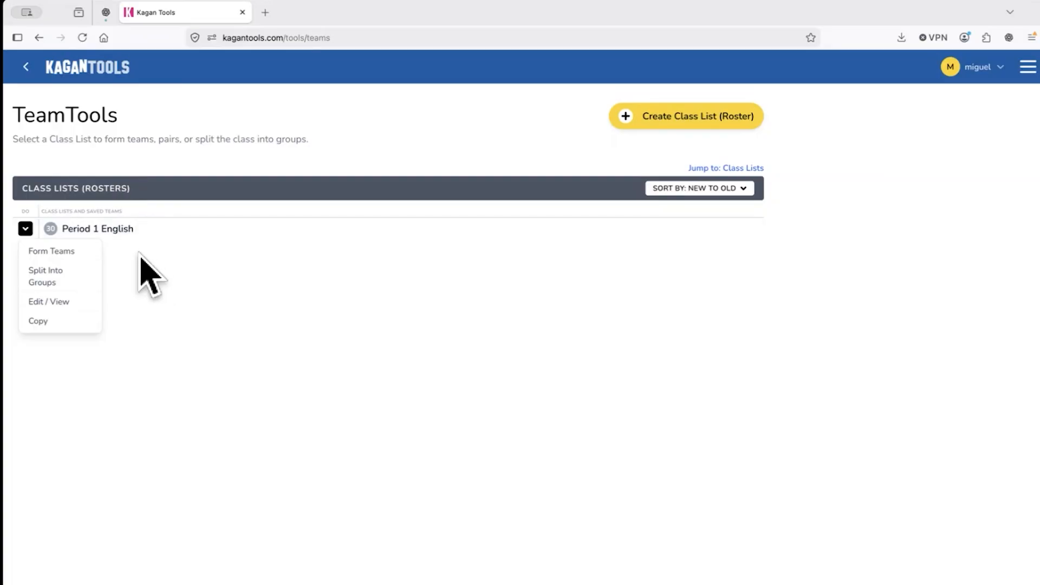
{"action": "left_click", "coordinate": [62, 252]}
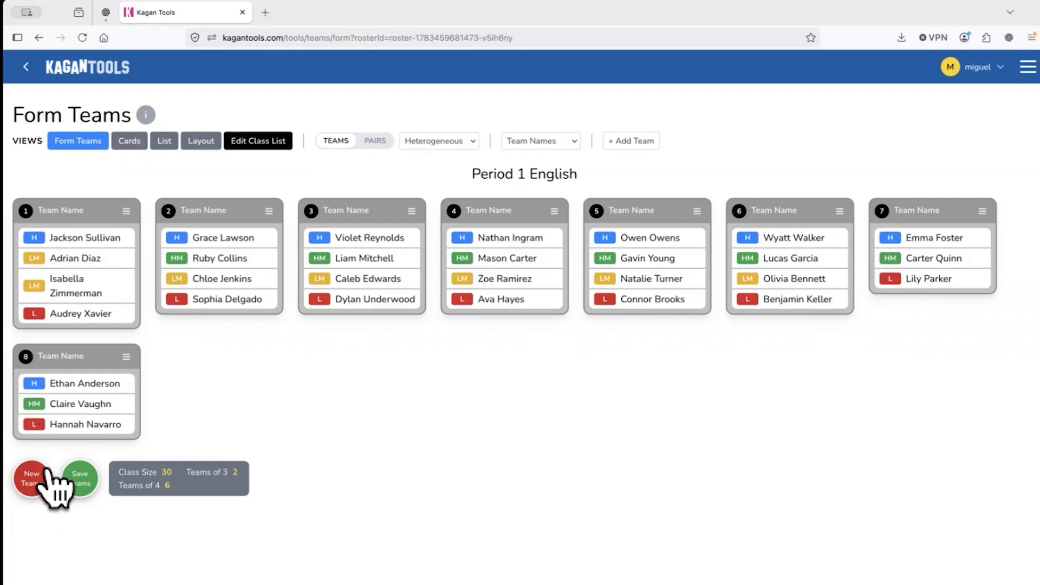
{"action": "left_click", "coordinate": [33, 480]}
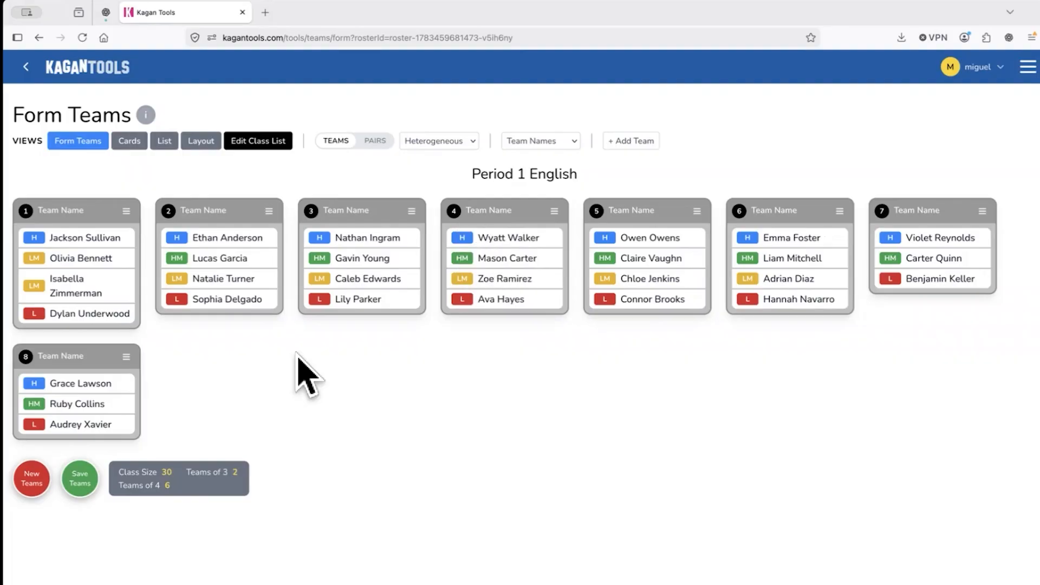
{"action": "left_click", "coordinate": [41, 481]}
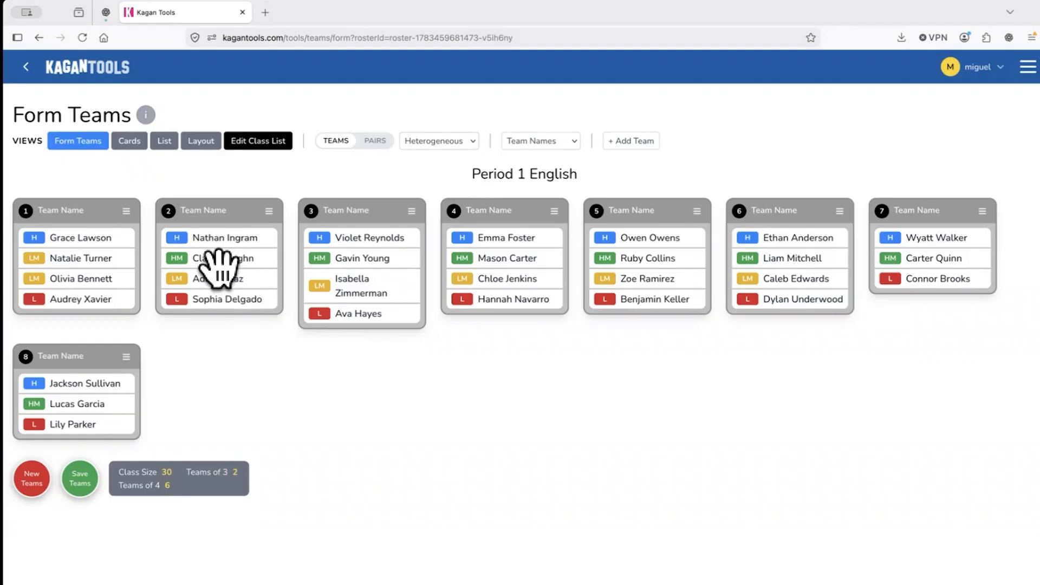
- Swap the HM students of teams 2 and 3 and the LM students of teams 3 and 4, and move team 3 to first place
{"action": "mouse_move", "coordinate": [219, 269]}
{"action": "left_mouse_down"}
{"action": "mouse_move", "coordinate": [348, 260]}
{"action": "mouse_move", "coordinate": [369, 274]}
{"action": "mouse_move", "coordinate": [224, 252]}
{"action": "mouse_move", "coordinate": [227, 263]}
{"action": "left_mouse_up"}
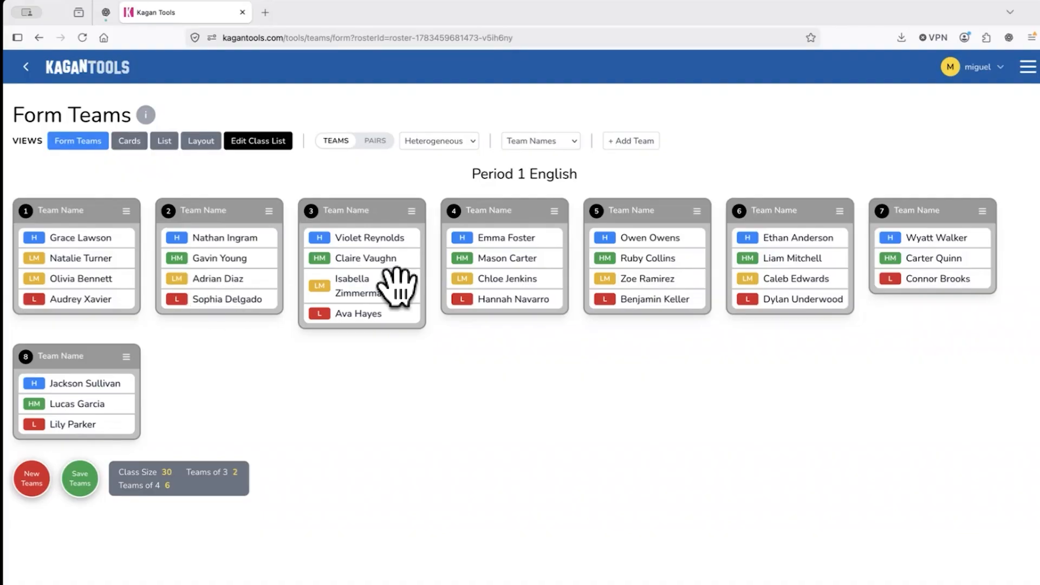
{"action": "mouse_move", "coordinate": [498, 280]}
{"action": "left_mouse_down"}
{"action": "mouse_move", "coordinate": [380, 298]}
{"action": "mouse_move", "coordinate": [374, 288]}
{"action": "mouse_move", "coordinate": [495, 263]}
{"action": "mouse_move", "coordinate": [490, 295]}
{"action": "mouse_move", "coordinate": [496, 288]}
{"action": "left_mouse_up"}
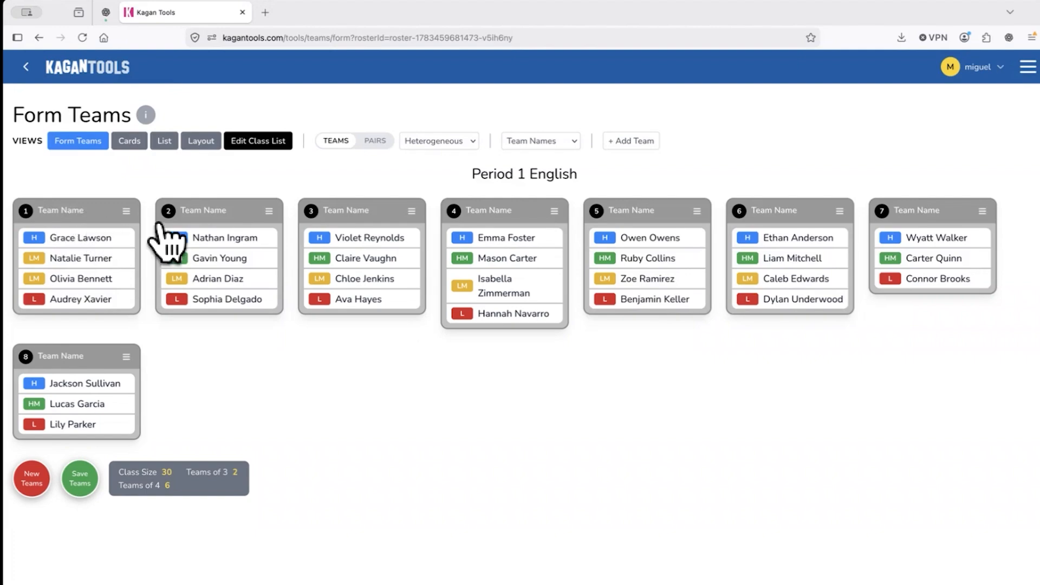
{"action": "left_click_drag", "start_coordinate": [411, 211], "coordinate": [128, 210]}
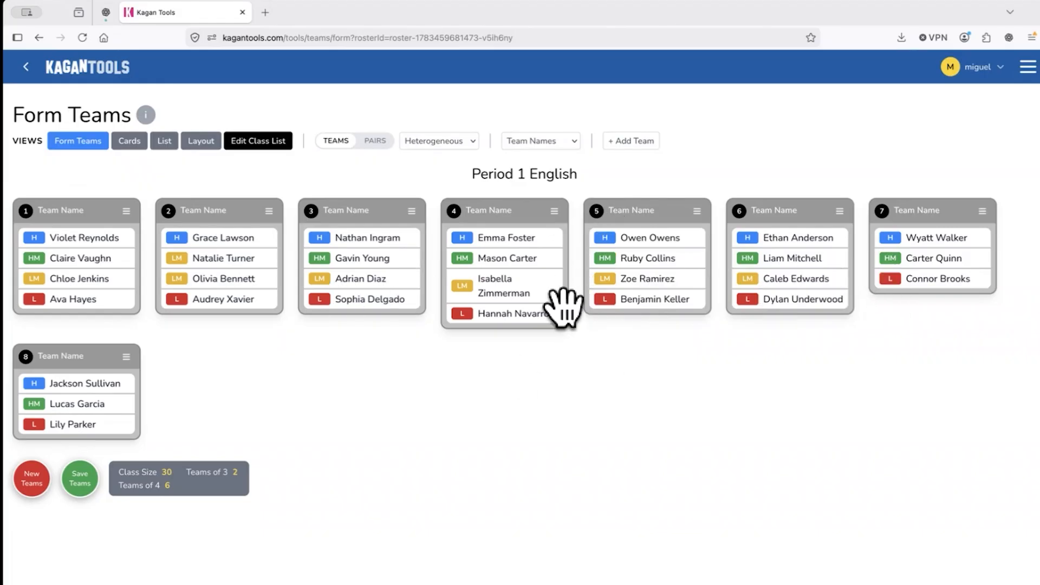
- Rename team 1 as Wizards
{"action": "left_click", "coordinate": [576, 142]}
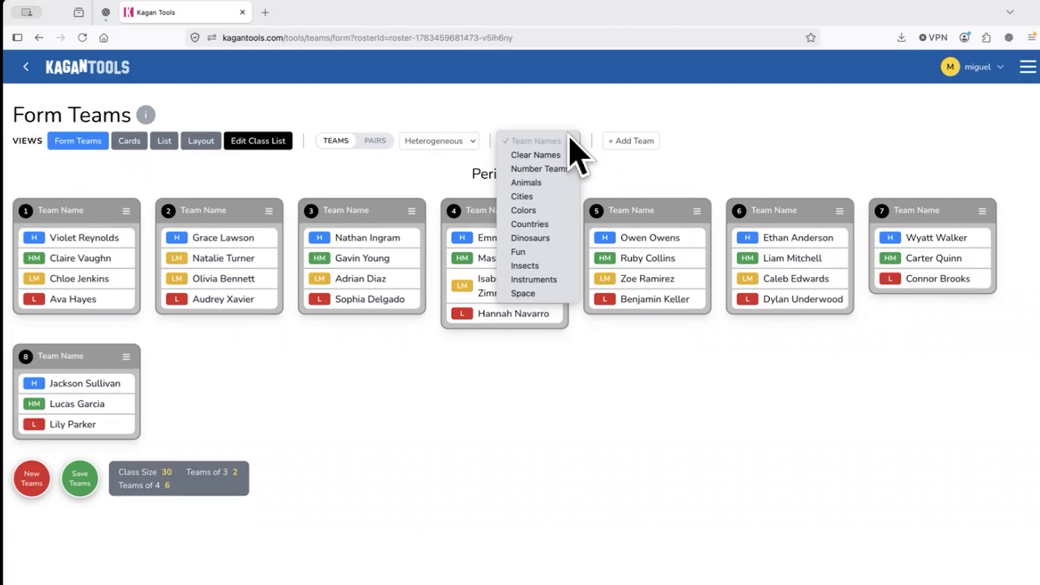
{"action": "left_click", "coordinate": [355, 179]}
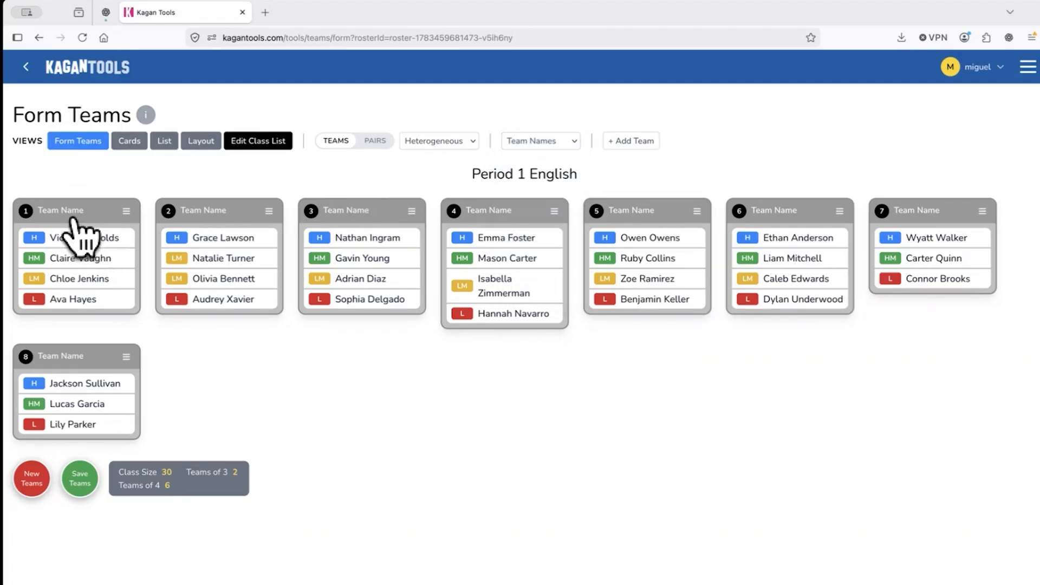
{"action": "left_click", "coordinate": [107, 215]}
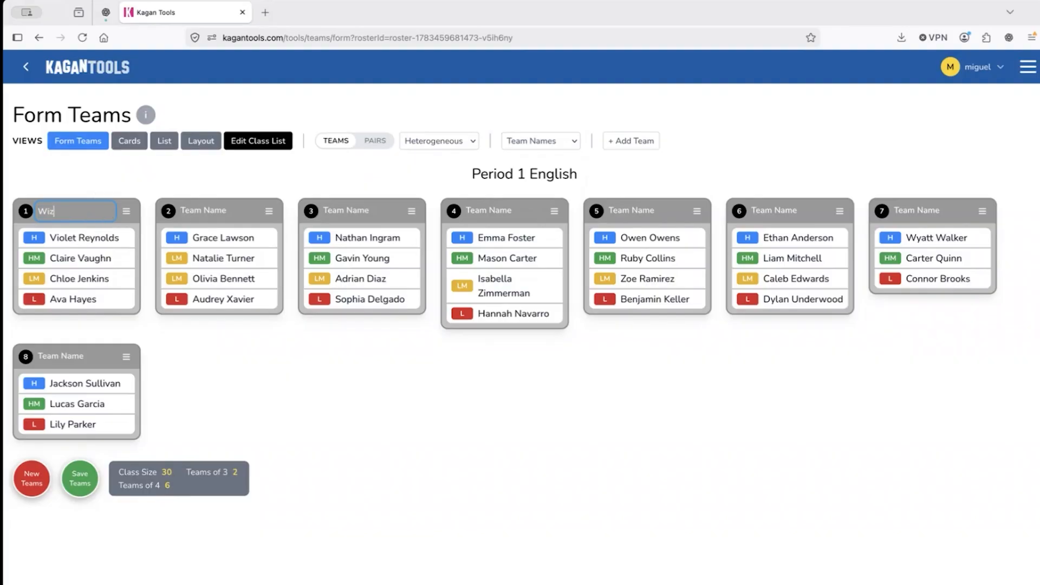
{"action": "type", "text": "Wizards"}
{"action": "left_click", "coordinate": [226, 212]}
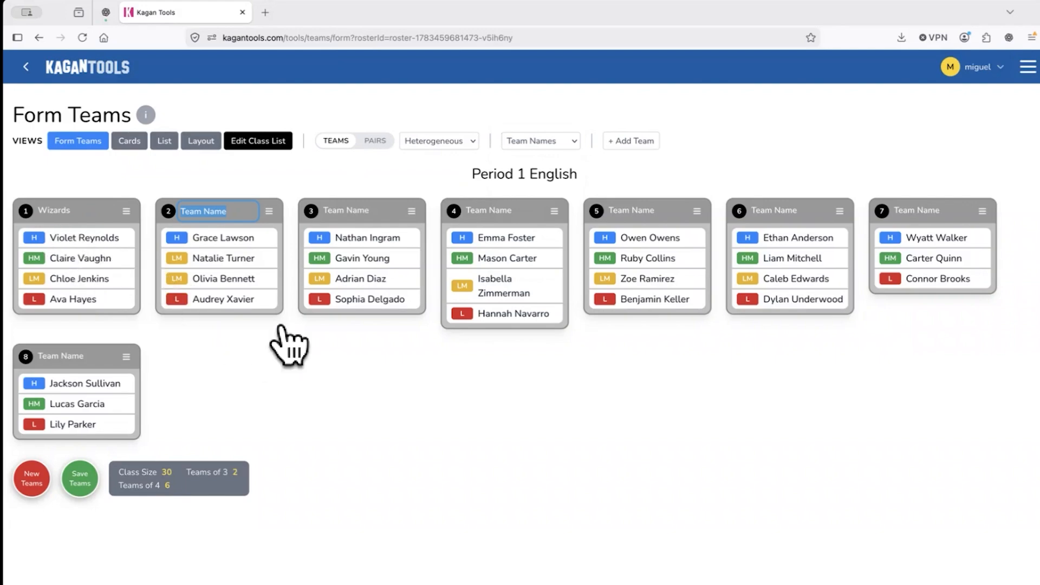
- Clear all team names and apply the Number Teams naming to every team
{"action": "left_click", "coordinate": [550, 146]}
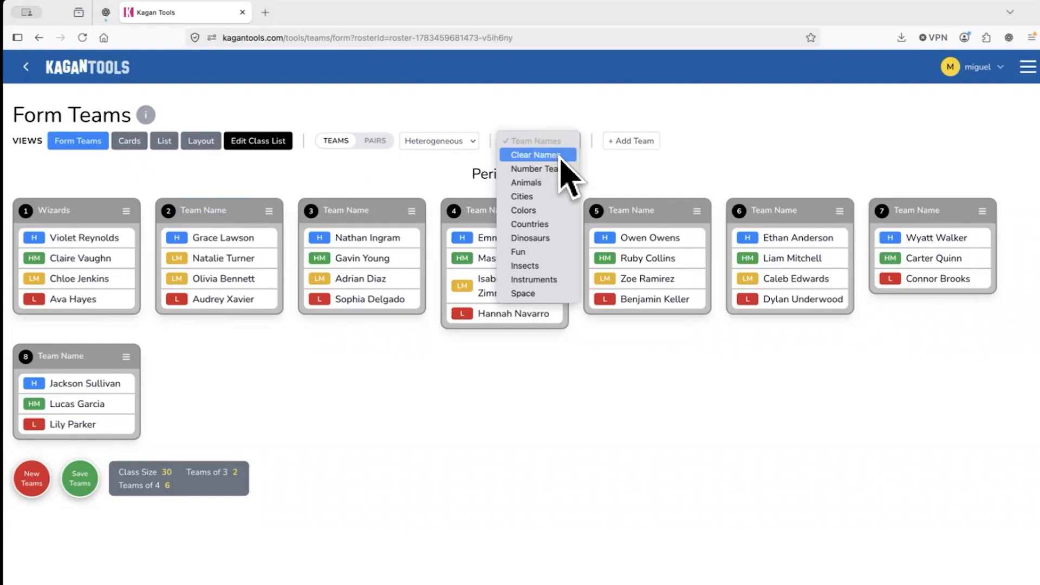
{"action": "left_click", "coordinate": [561, 156]}
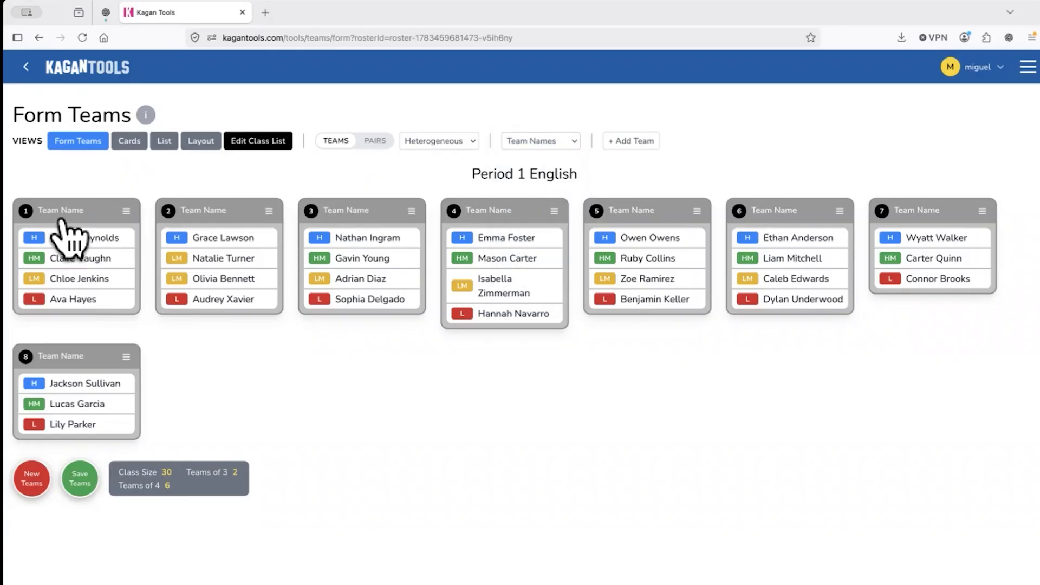
{"action": "left_click", "coordinate": [542, 141]}
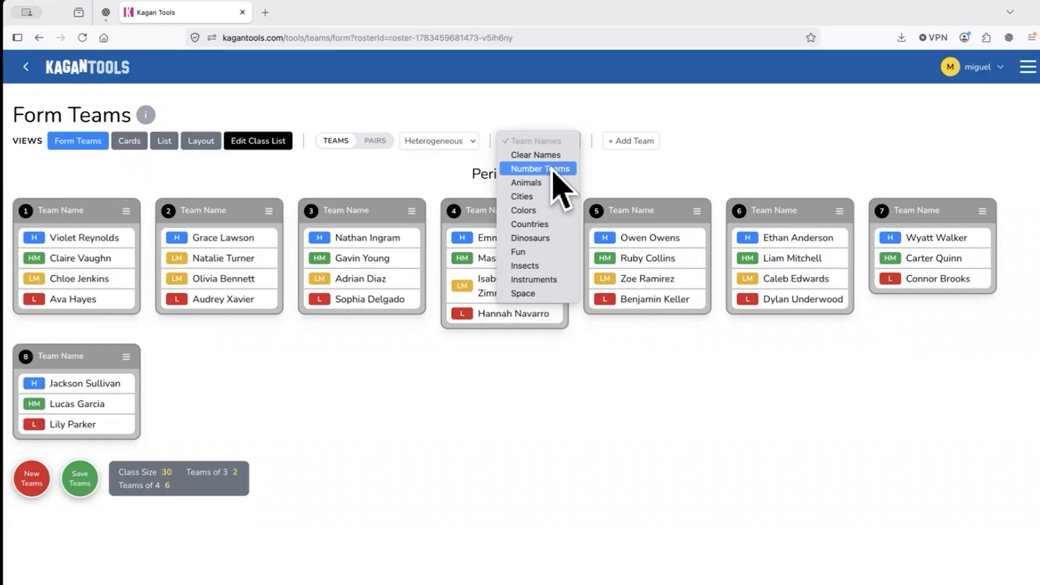
{"action": "left_click", "coordinate": [554, 173]}
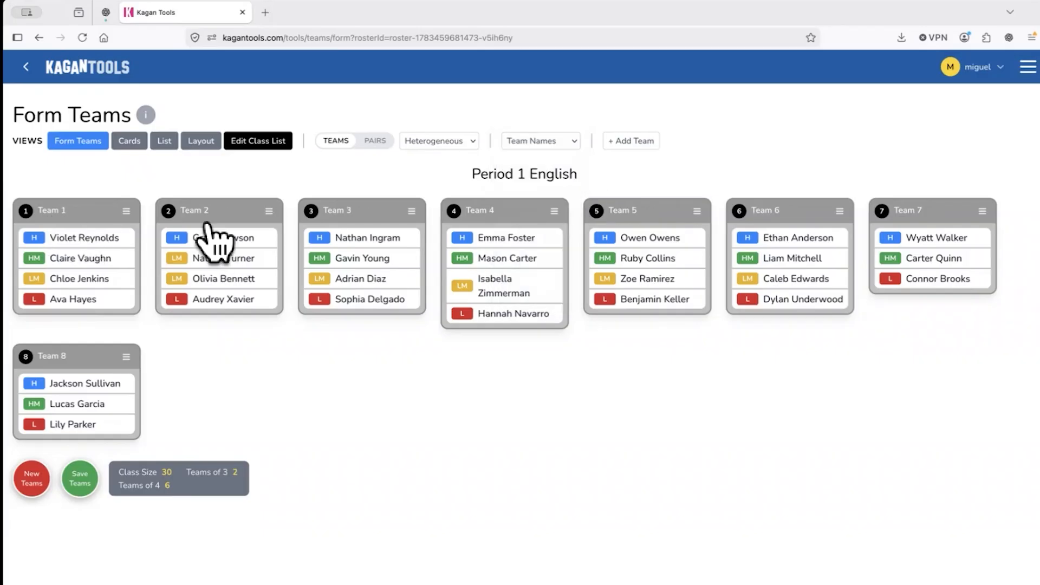
- Name all the teams with the Animals name set
{"action": "left_click", "coordinate": [548, 144]}
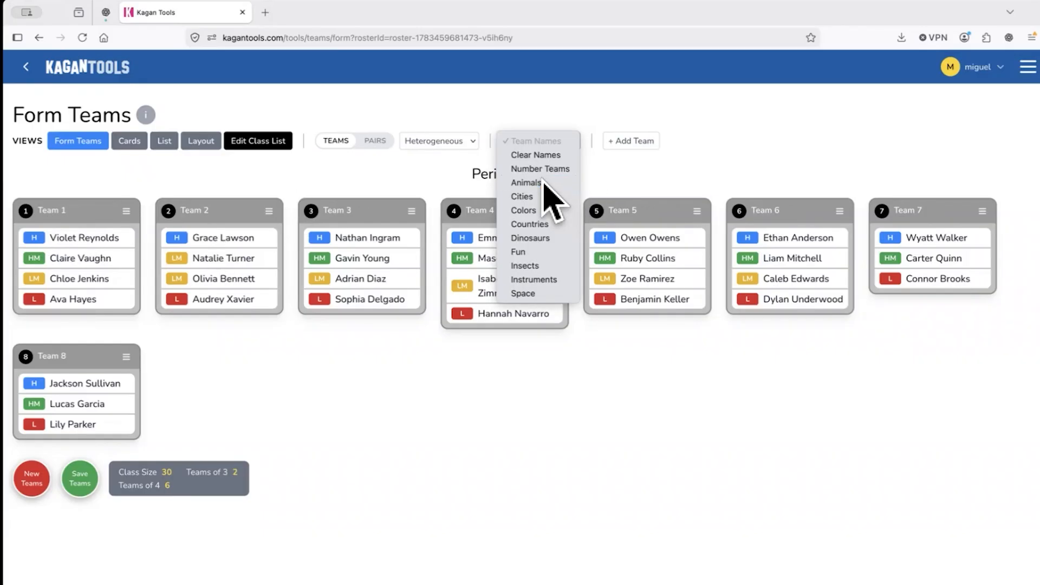
{"action": "left_click", "coordinate": [545, 184]}
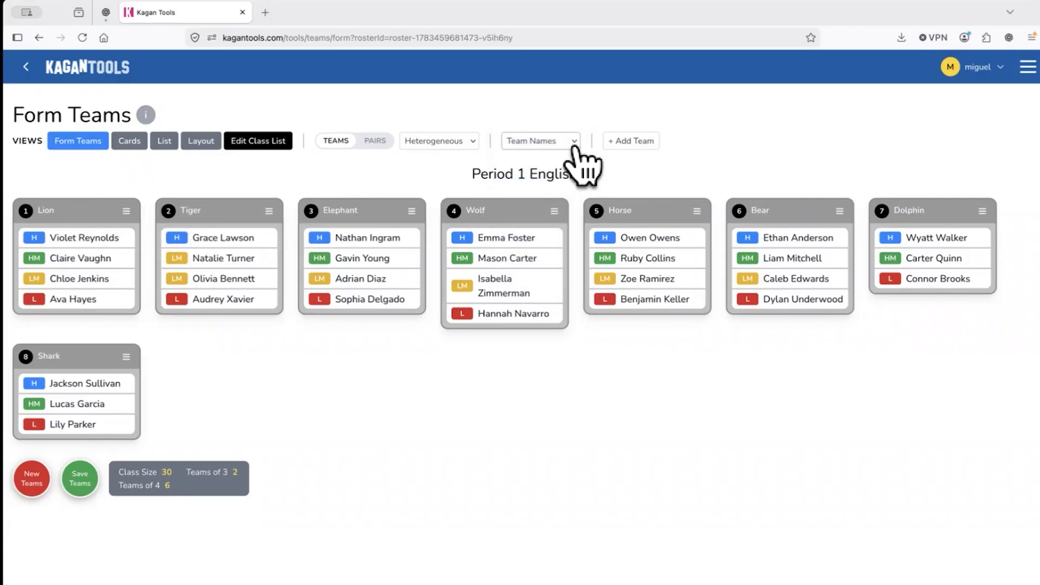
{"action": "left_click", "coordinate": [575, 142]}
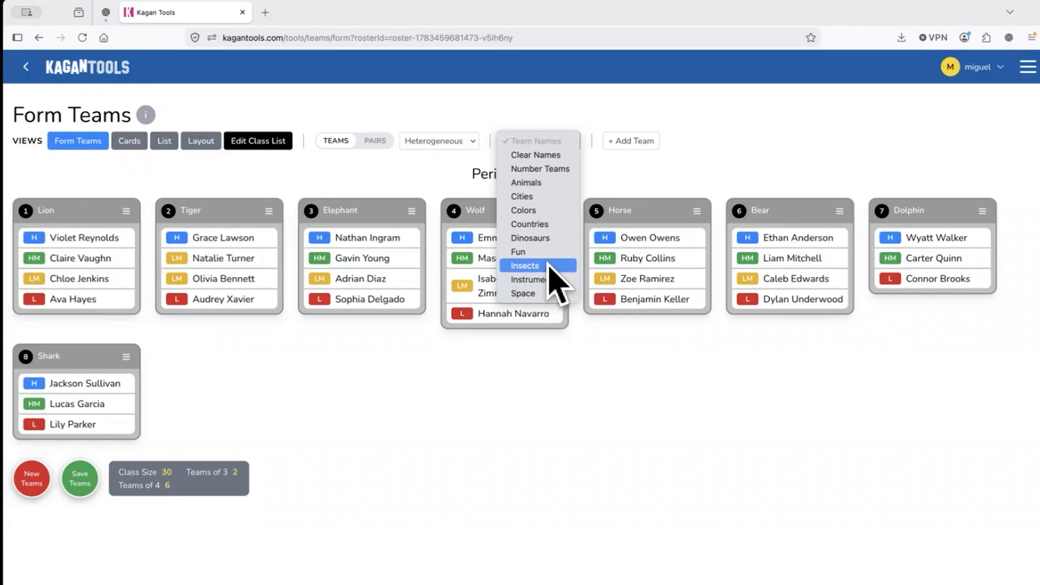
{"action": "left_click", "coordinate": [641, 174]}
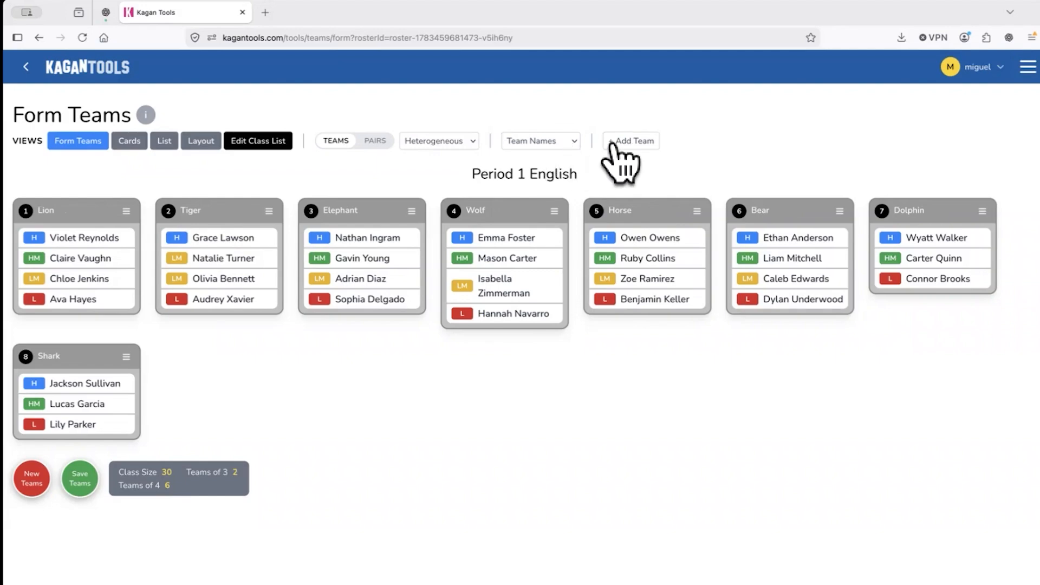
- Add a ninth team and fill it with the L student from Tiger, the LM student from Elephant and the HM student from Lion
{"action": "left_click", "coordinate": [639, 144]}
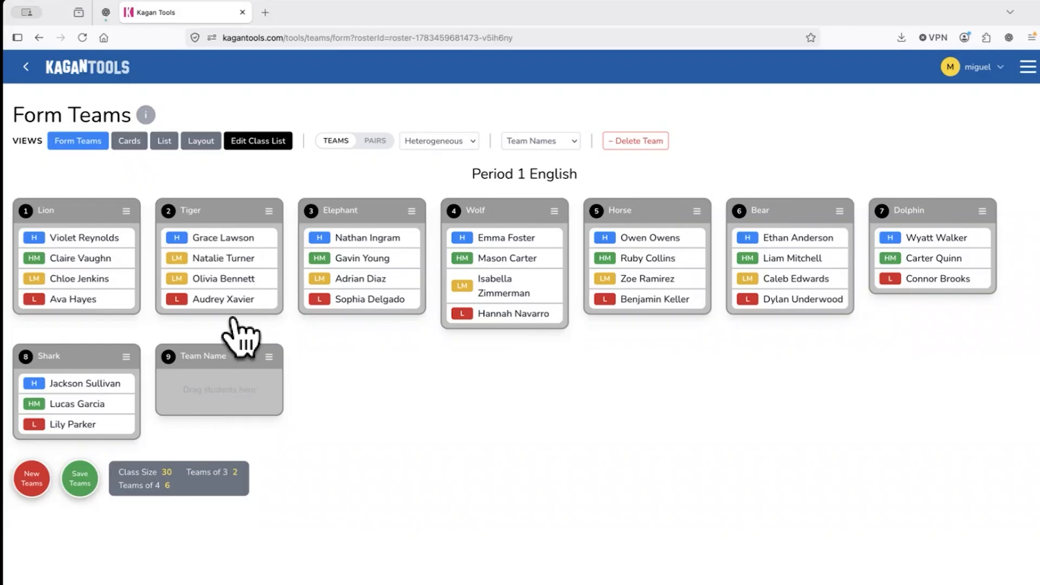
{"action": "left_click_drag", "start_coordinate": [221, 297], "coordinate": [211, 408]}
{"action": "left_click_drag", "start_coordinate": [368, 297], "coordinate": [209, 382]}
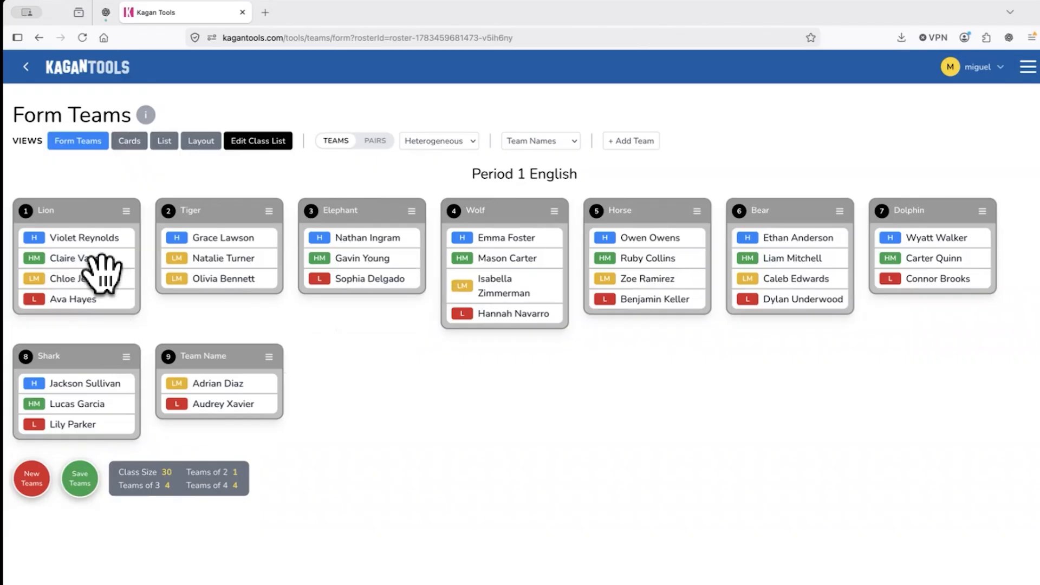
{"action": "left_click_drag", "start_coordinate": [109, 259], "coordinate": [222, 386]}
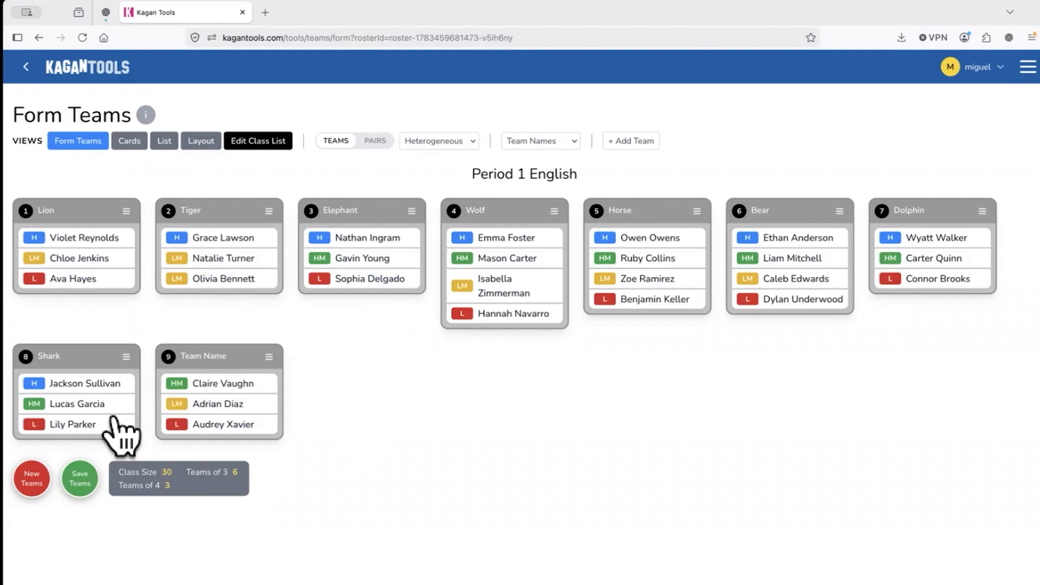
- Generate new teams for the class and save the arrangement as September Teams
{"action": "left_click", "coordinate": [33, 481]}
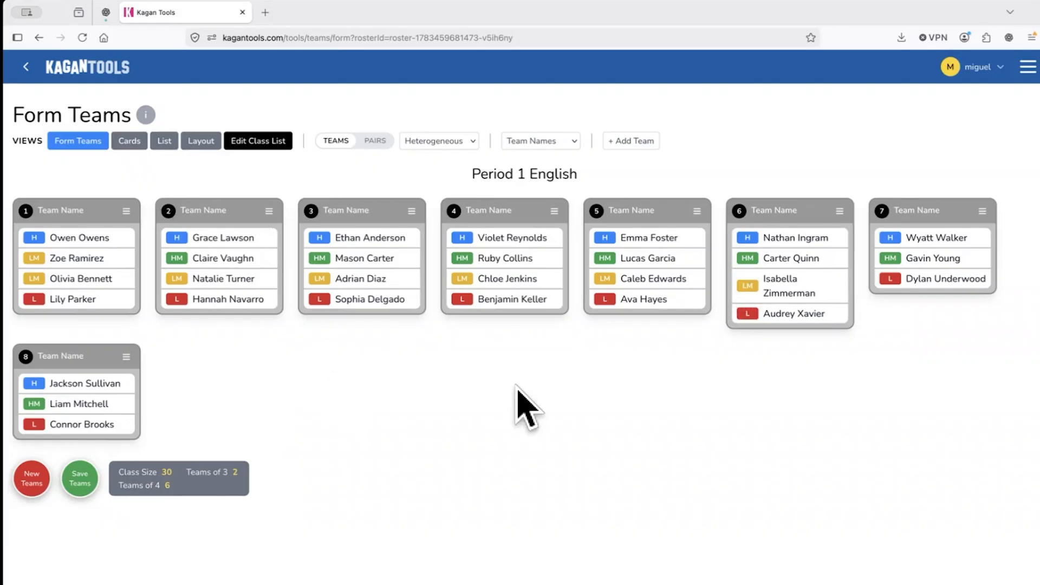
{"action": "left_click", "coordinate": [81, 484]}
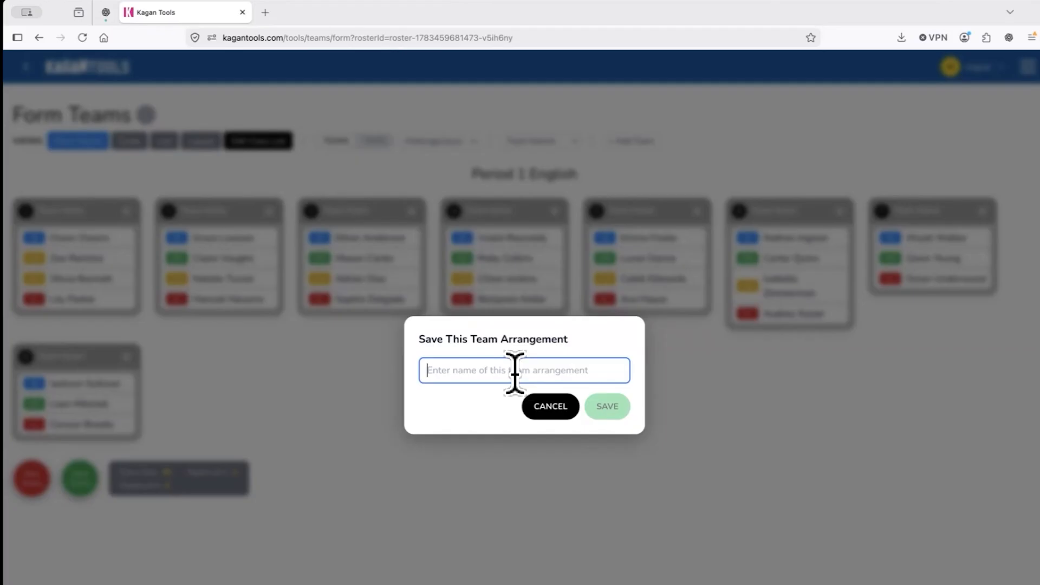
{"action": "type", "text": "September Teams"}
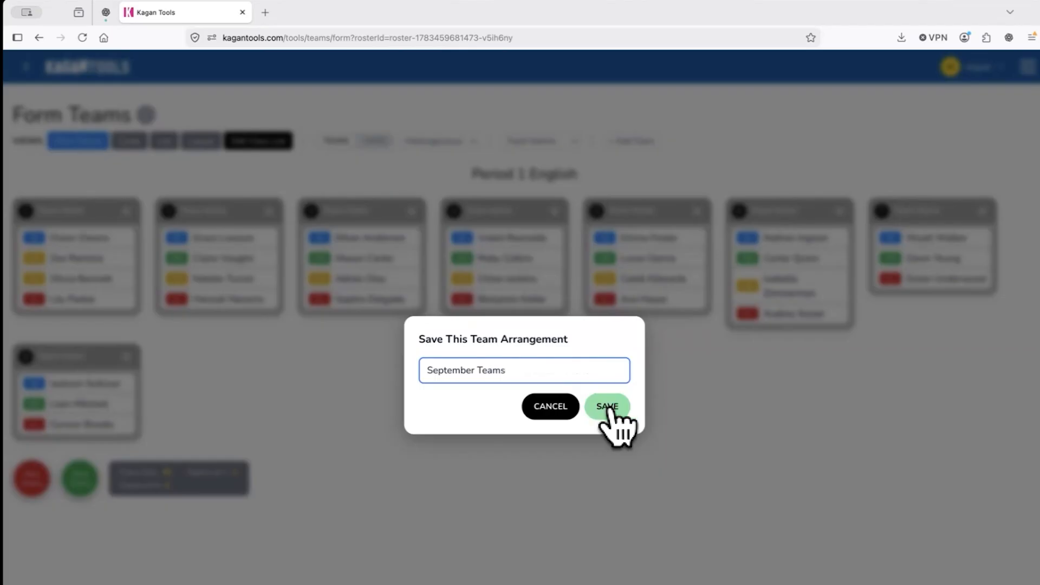
{"action": "left_click", "coordinate": [608, 410]}
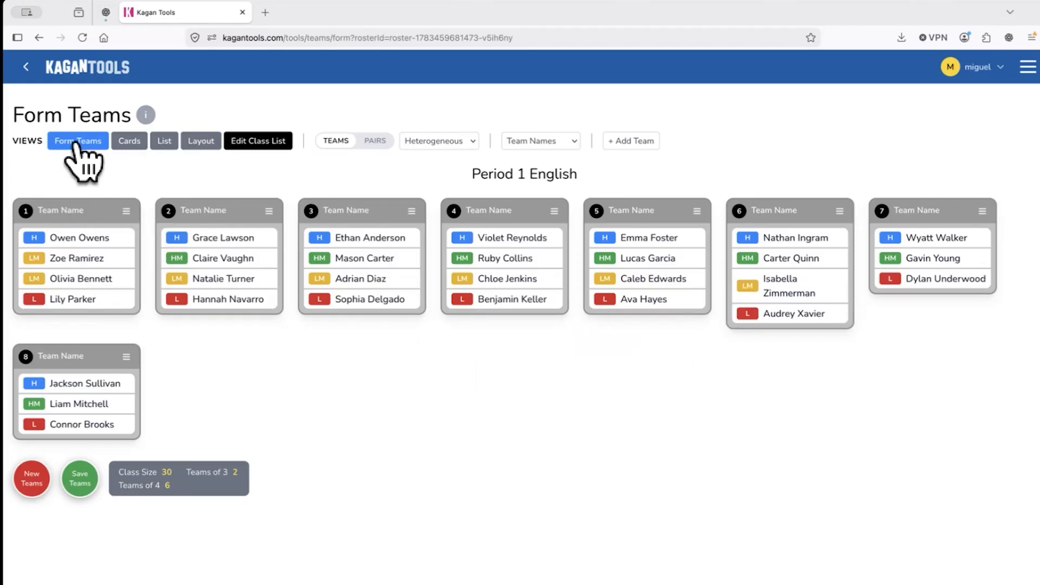
- View the teams as cards and as a list
{"action": "left_click", "coordinate": [130, 142]}
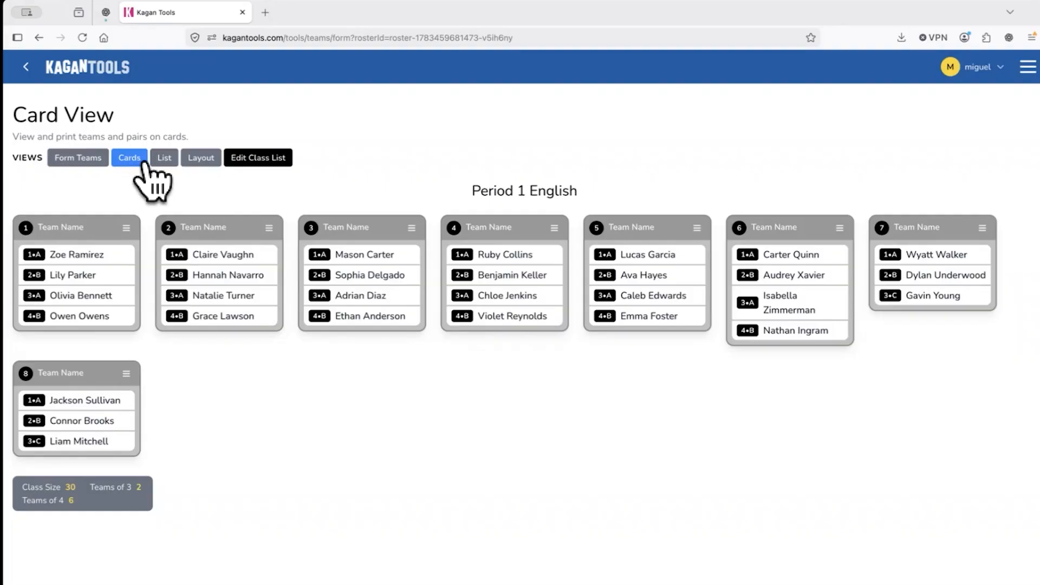
{"action": "left_click", "coordinate": [166, 159]}
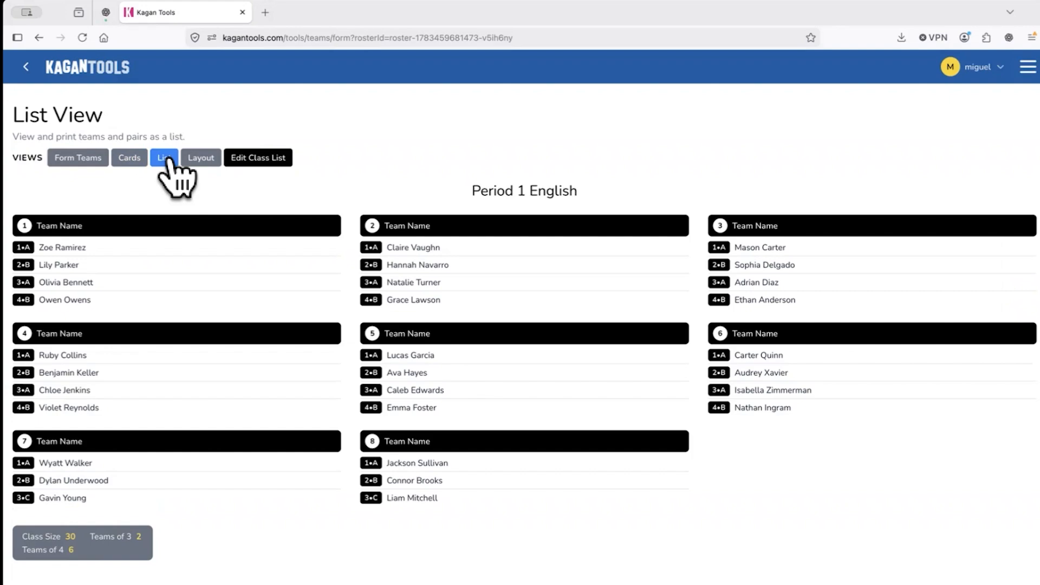
- In the classroom layout, spread out the team desks with teams 1–3 near the front, 4–6 in the middle and 7–8 near the back
{"action": "left_click", "coordinate": [202, 162]}
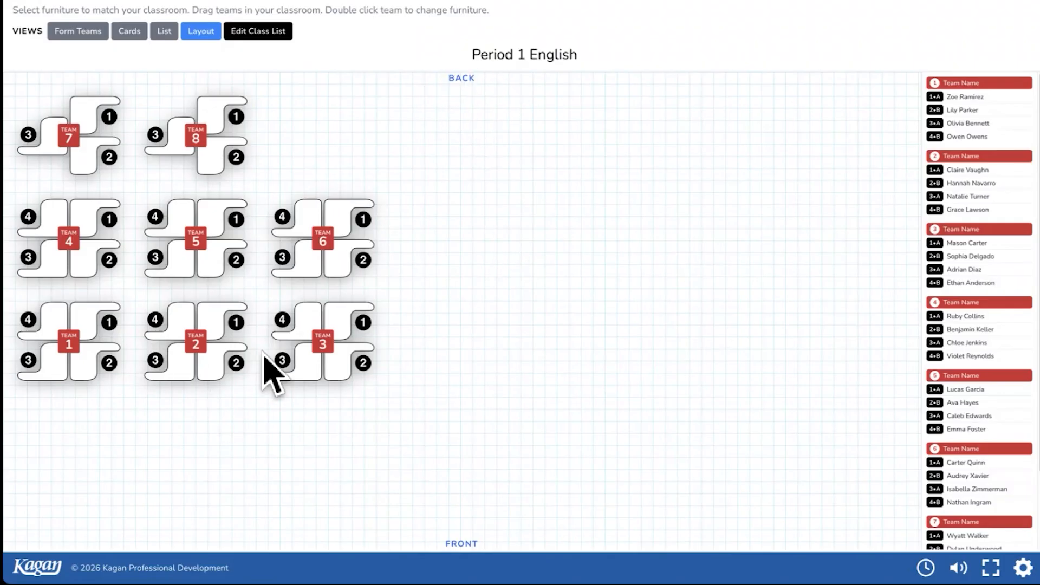
{"action": "left_click_drag", "start_coordinate": [333, 343], "coordinate": [734, 448]}
{"action": "left_click_drag", "start_coordinate": [205, 343], "coordinate": [515, 458]}
{"action": "left_click_drag", "start_coordinate": [74, 349], "coordinate": [327, 450]}
{"action": "left_click_drag", "start_coordinate": [336, 239], "coordinate": [637, 328]}
{"action": "left_click_drag", "start_coordinate": [204, 239], "coordinate": [415, 343]}
{"action": "left_click_drag", "start_coordinate": [61, 239], "coordinate": [215, 284]}
{"action": "left_click_drag", "start_coordinate": [222, 163], "coordinate": [612, 234]}
{"action": "left_click_drag", "start_coordinate": [96, 146], "coordinate": [394, 195]}
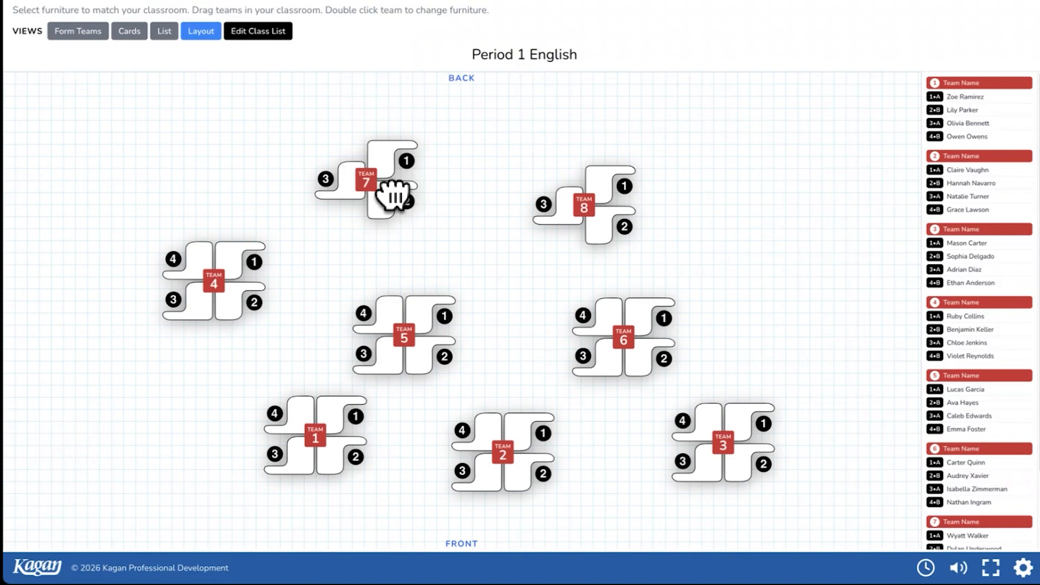
{"action": "left_click_drag", "start_coordinate": [394, 195], "coordinate": [400, 201]}
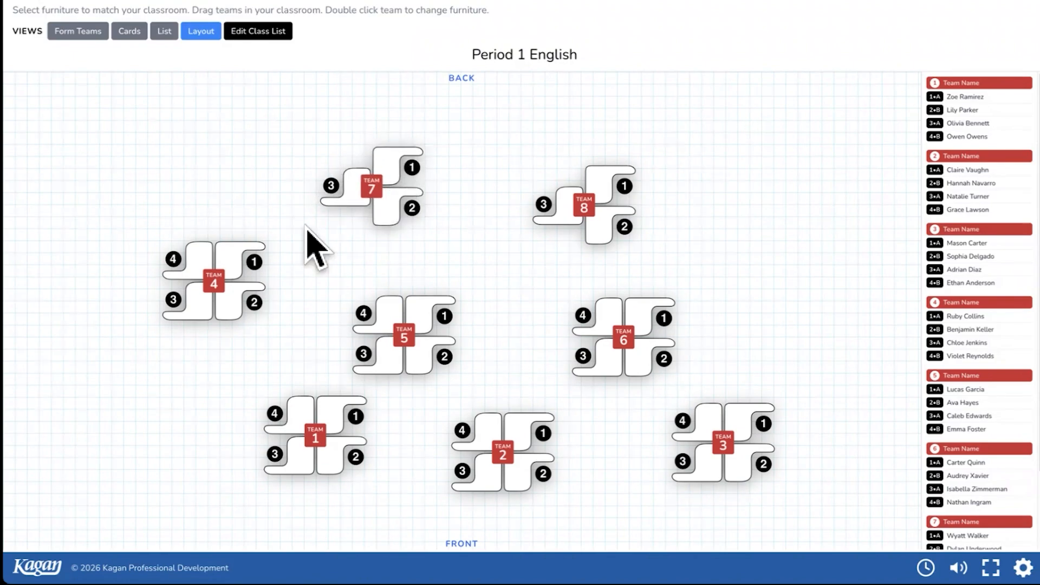
- Nudge the Team 4 desks in the layout and try the Tables, Rounds and Rows furniture for the classroom
{"action": "left_click_drag", "start_coordinate": [244, 269], "coordinate": [254, 287]}
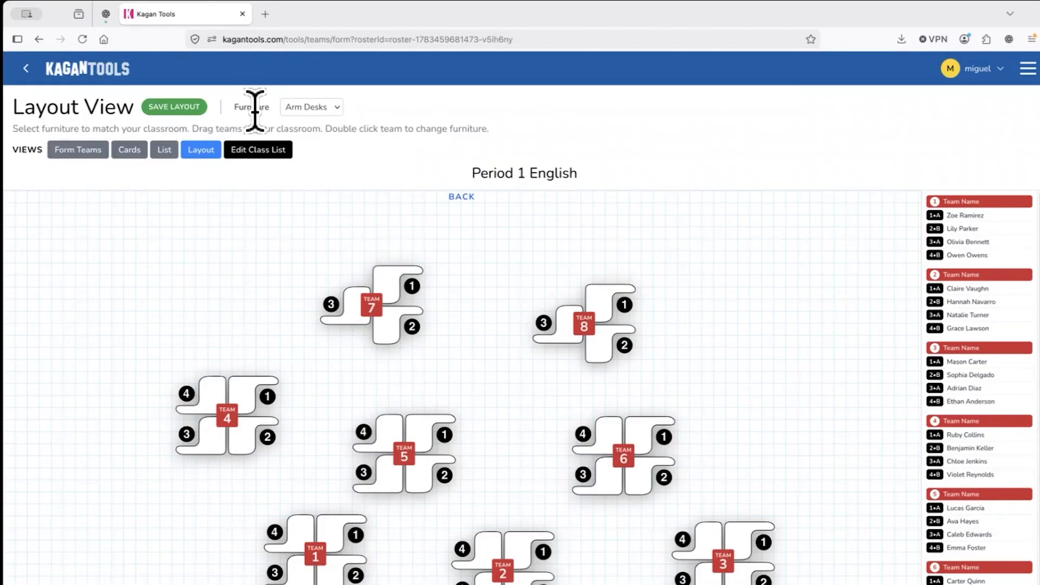
{"action": "left_click", "coordinate": [329, 107]}
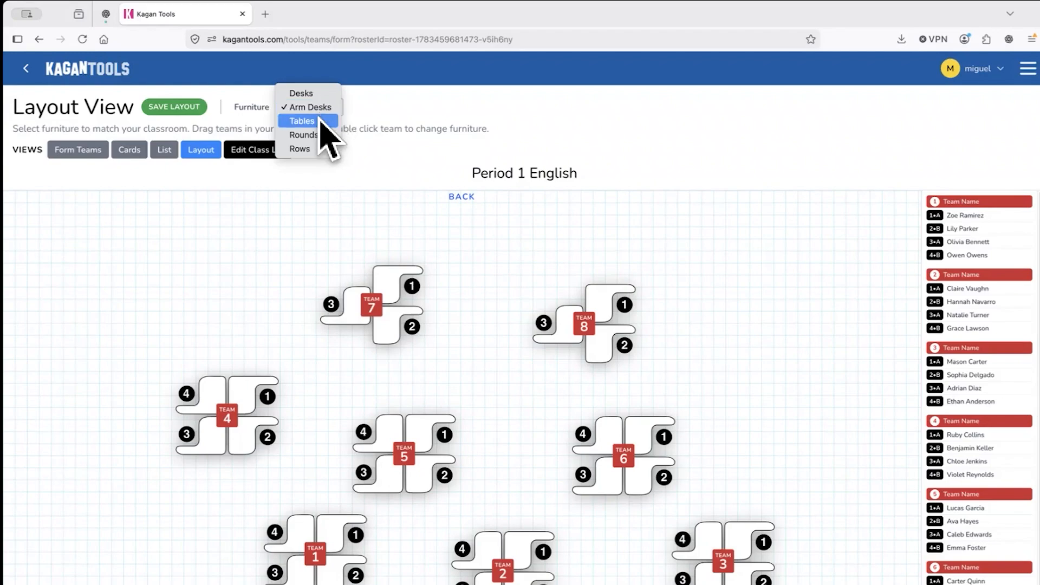
{"action": "left_click", "coordinate": [307, 121]}
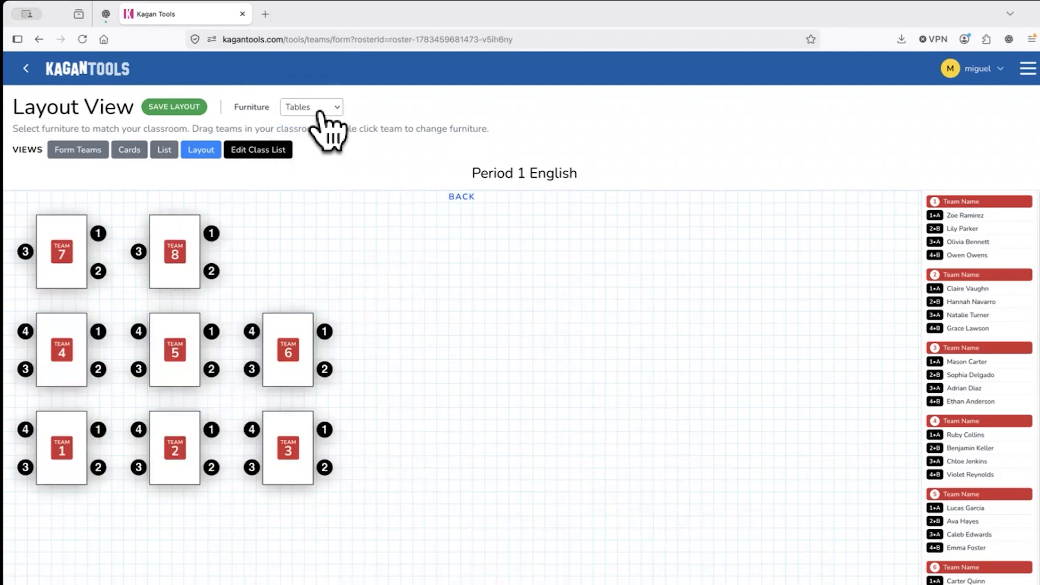
{"action": "left_click", "coordinate": [327, 112]}
{"action": "left_click", "coordinate": [329, 121]}
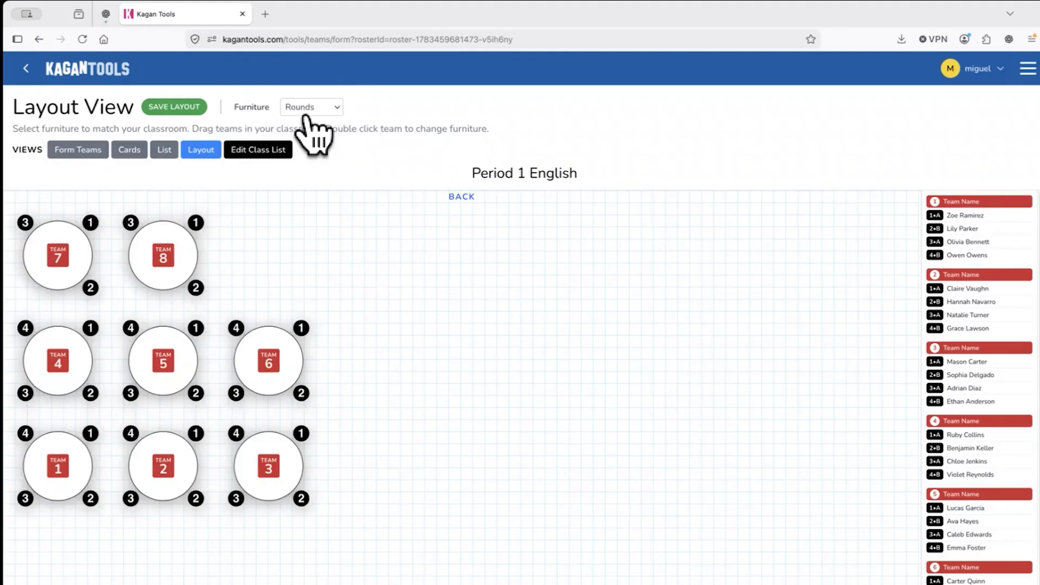
{"action": "left_click", "coordinate": [318, 112]}
{"action": "left_click", "coordinate": [323, 123]}
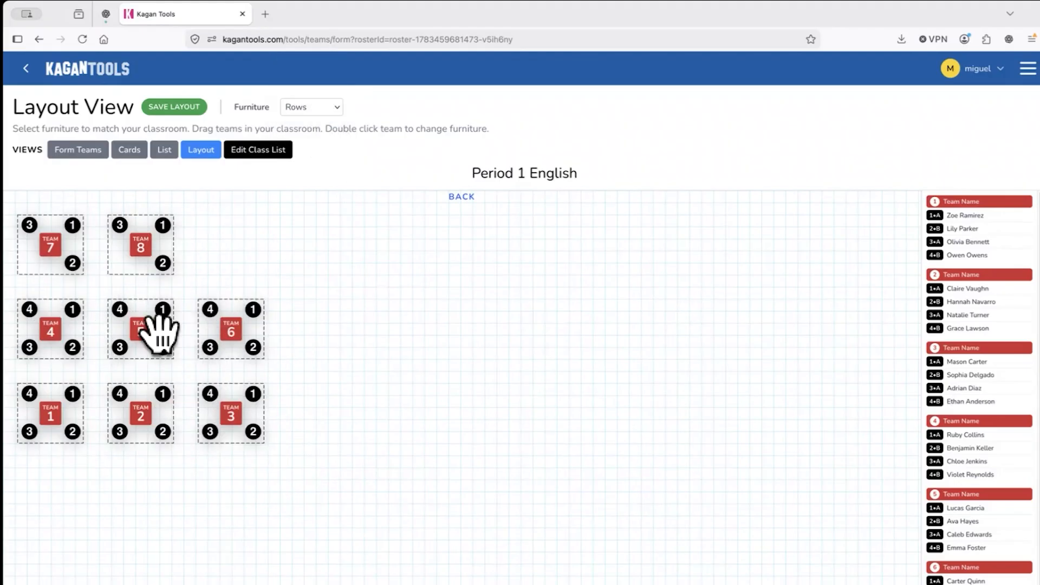
- Set the classroom furniture to Tables and spread them out with teams 1–3 near the front, 4–6 in the middle and 7–8 near the back
{"action": "left_click", "coordinate": [322, 103]}
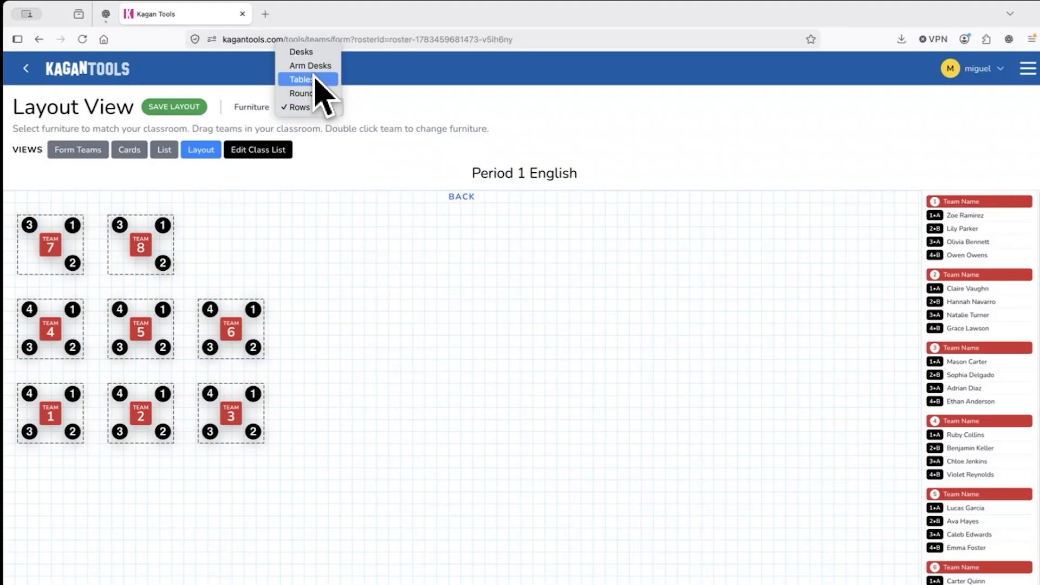
{"action": "left_click", "coordinate": [316, 80]}
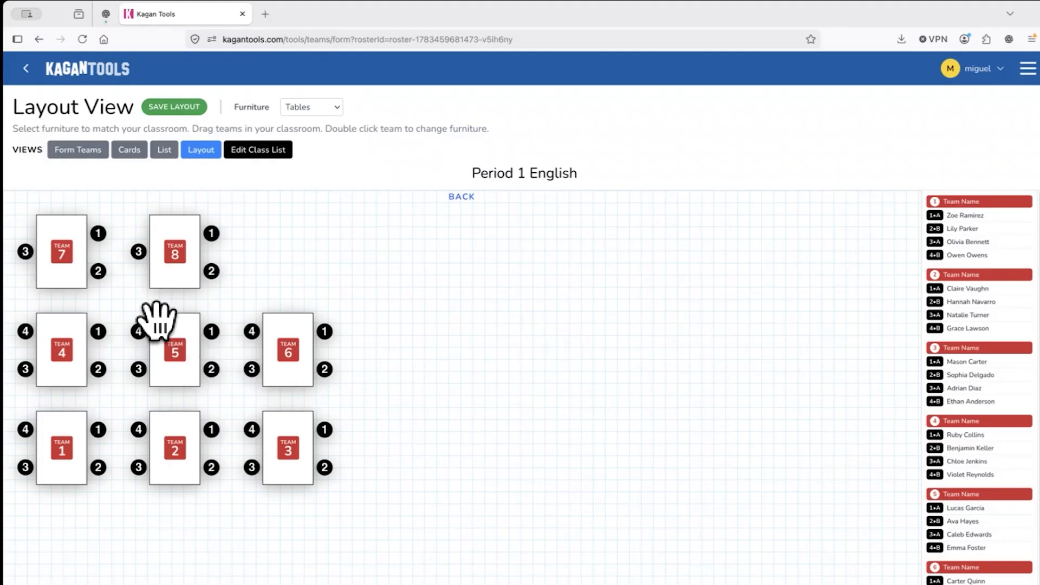
{"action": "left_click_drag", "start_coordinate": [300, 445], "coordinate": [646, 578]}
{"action": "left_click_drag", "start_coordinate": [174, 454], "coordinate": [471, 562]}
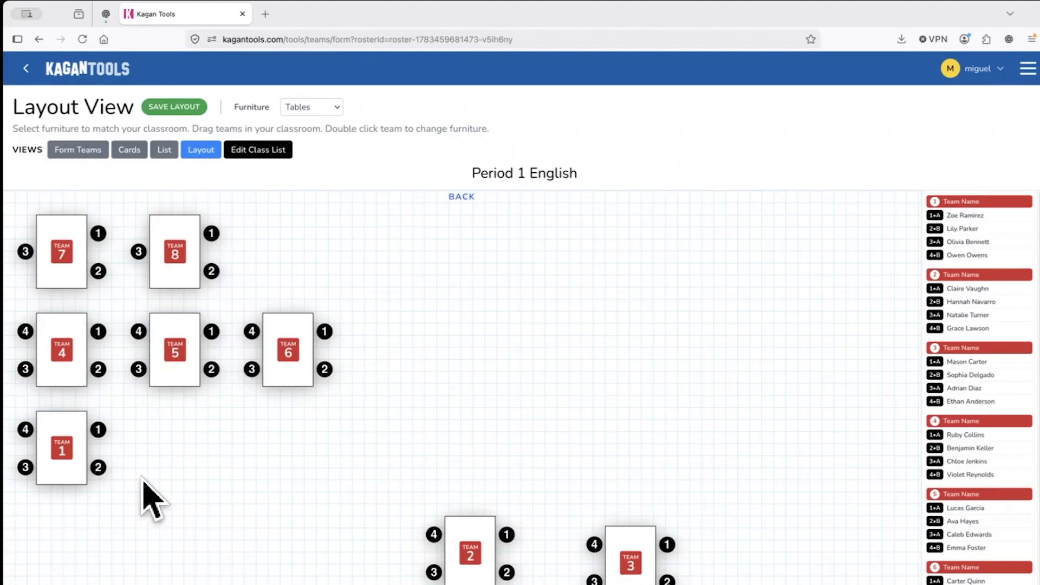
{"action": "left_click_drag", "start_coordinate": [59, 453], "coordinate": [359, 538]}
{"action": "left_click_drag", "start_coordinate": [302, 353], "coordinate": [668, 431]}
{"action": "left_click_drag", "start_coordinate": [181, 360], "coordinate": [509, 429]}
{"action": "left_click_drag", "start_coordinate": [63, 348], "coordinate": [324, 383]}
{"action": "left_click_drag", "start_coordinate": [197, 267], "coordinate": [604, 311]}
{"action": "left_click_drag", "start_coordinate": [70, 272], "coordinate": [430, 305]}
{"action": "left_click_drag", "start_coordinate": [358, 521], "coordinate": [301, 549]}
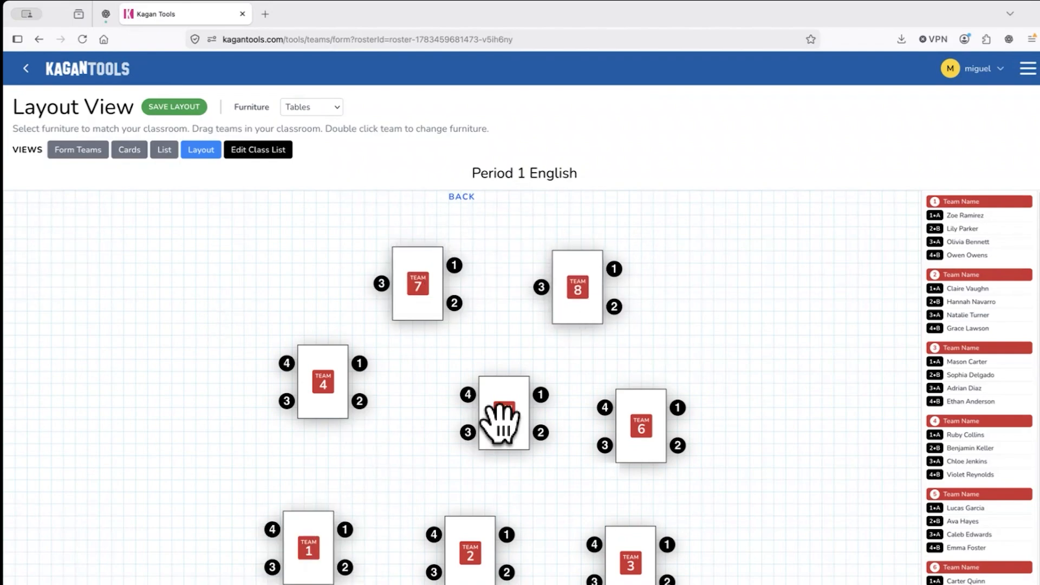
- Replace Team 7's furniture with Rounds and Team 6's with Desks, and adjust the positions of the Team 4 and Team 1 tables
{"action": "double_click", "coordinate": [417, 297]}
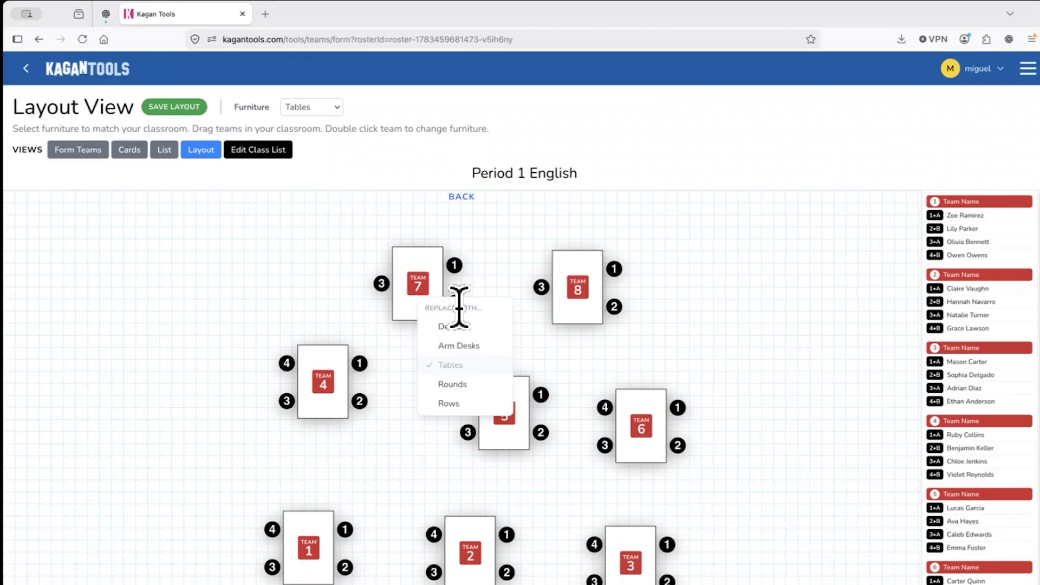
{"action": "left_click", "coordinate": [465, 384]}
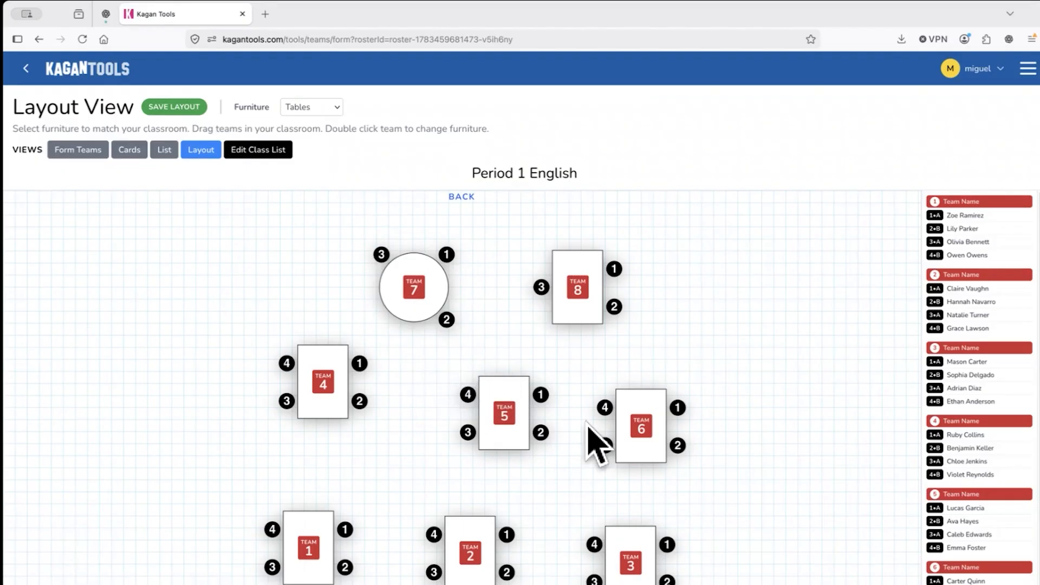
{"action": "double_click", "coordinate": [648, 421]}
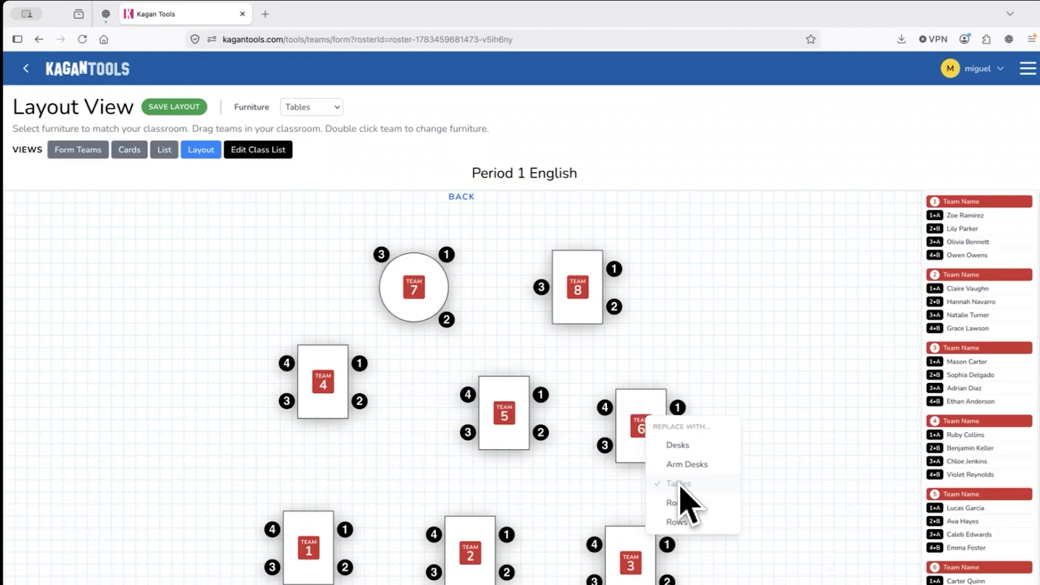
{"action": "left_click", "coordinate": [702, 445]}
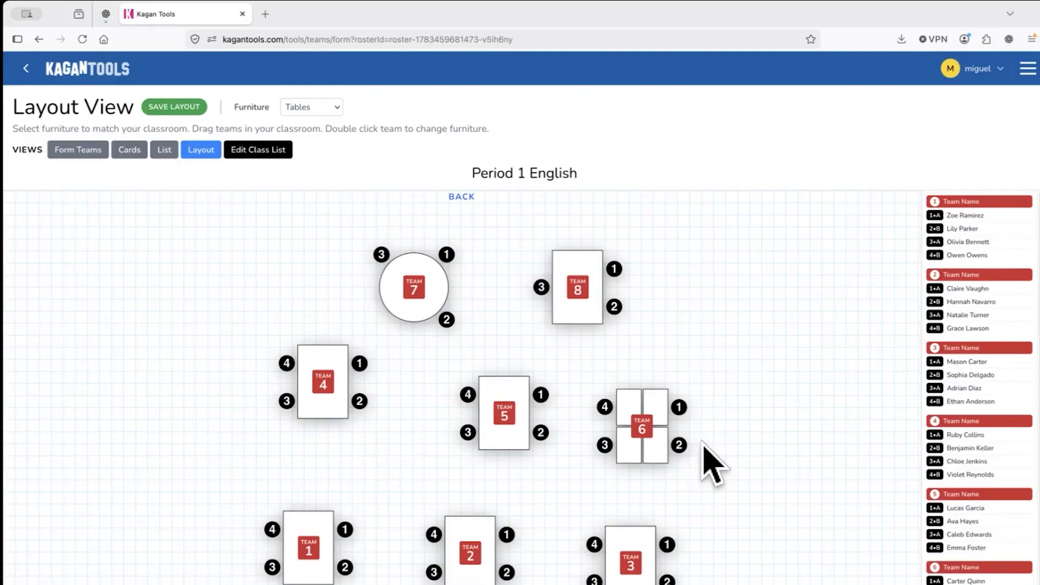
{"action": "left_click_drag", "start_coordinate": [343, 399], "coordinate": [377, 428]}
{"action": "mouse_move", "coordinate": [317, 542]}
{"action": "left_mouse_down"}
{"action": "mouse_move", "coordinate": [391, 528]}
{"action": "mouse_move", "coordinate": [327, 542]}
{"action": "left_mouse_up"}
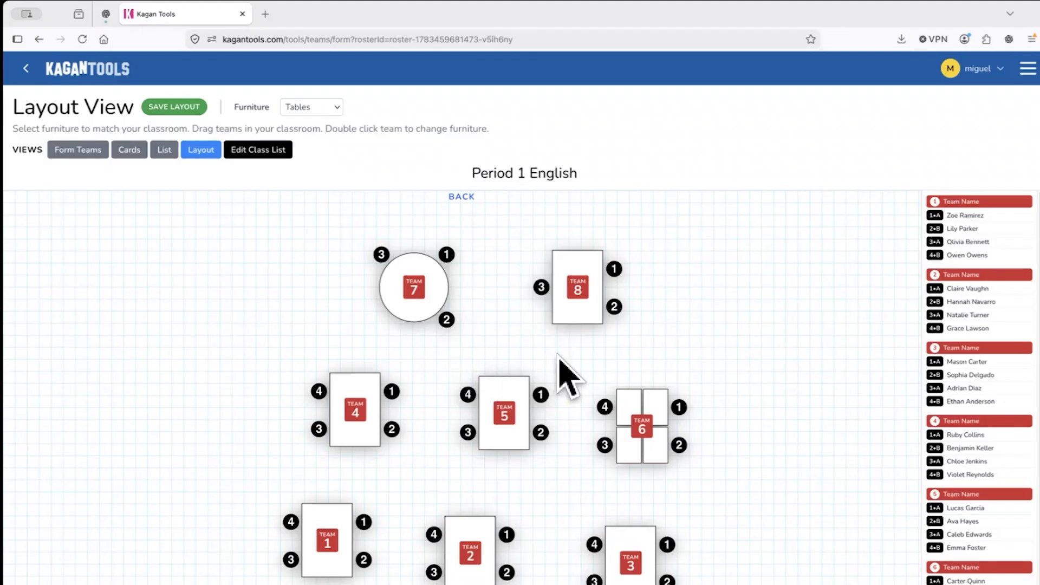
- Regroup the class into Random teams, generate another random set, and regroup the students into Similar teams
{"action": "left_click", "coordinate": [81, 150]}
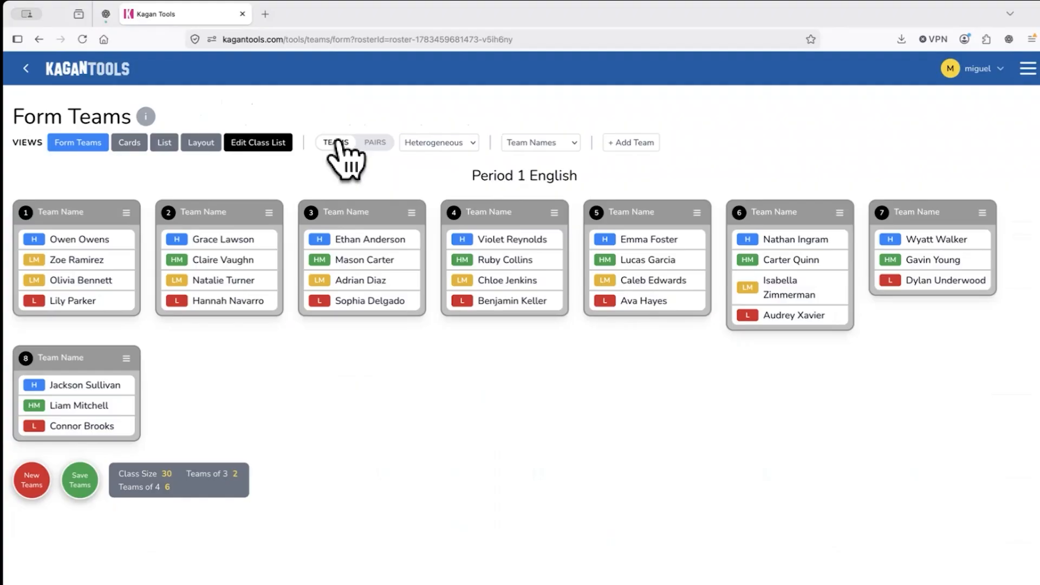
{"action": "left_click", "coordinate": [451, 144]}
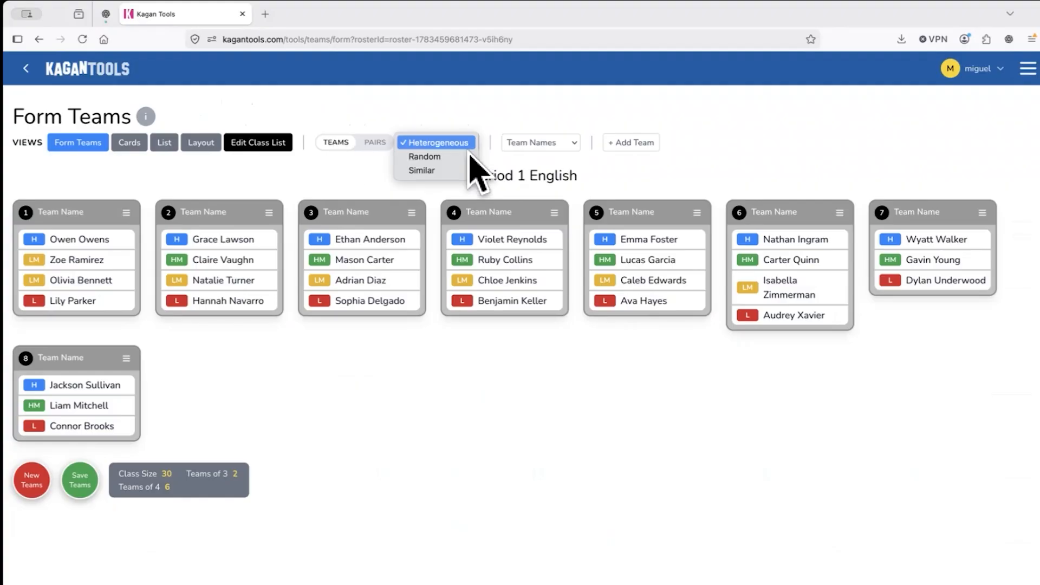
{"action": "left_click", "coordinate": [441, 156]}
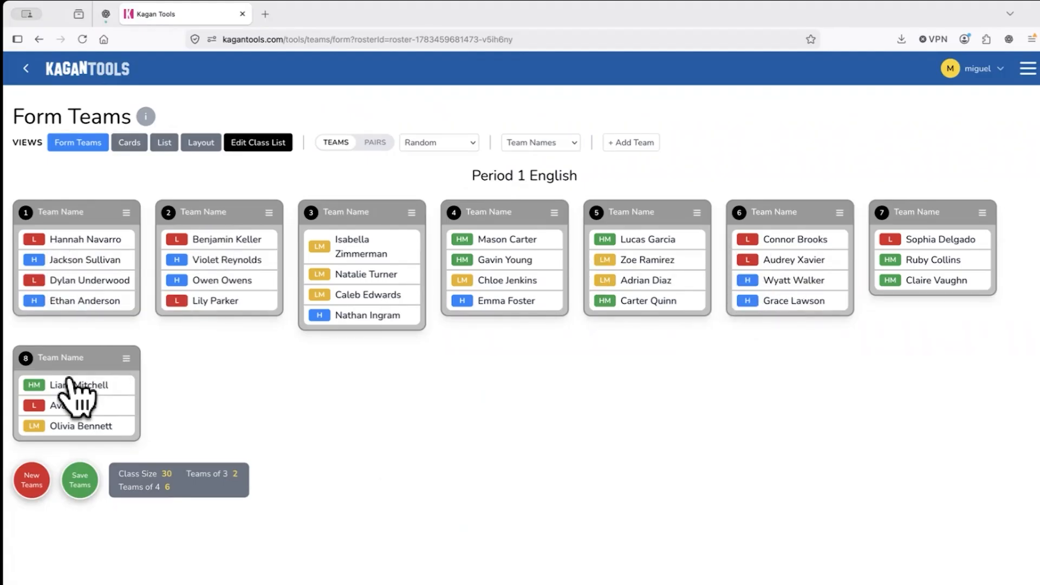
{"action": "left_click", "coordinate": [32, 479]}
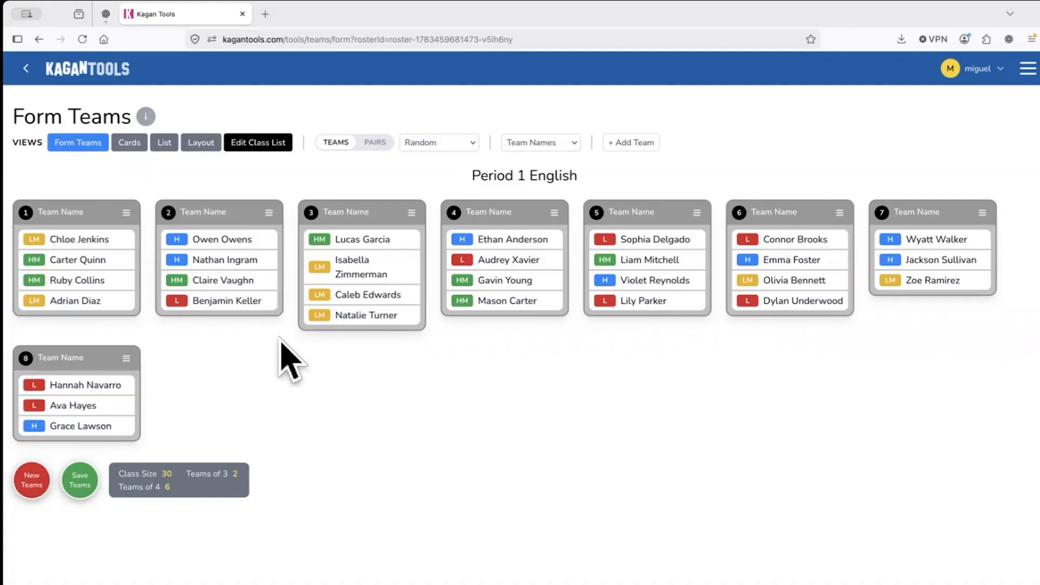
{"action": "left_click", "coordinate": [432, 147]}
{"action": "left_click", "coordinate": [437, 156]}
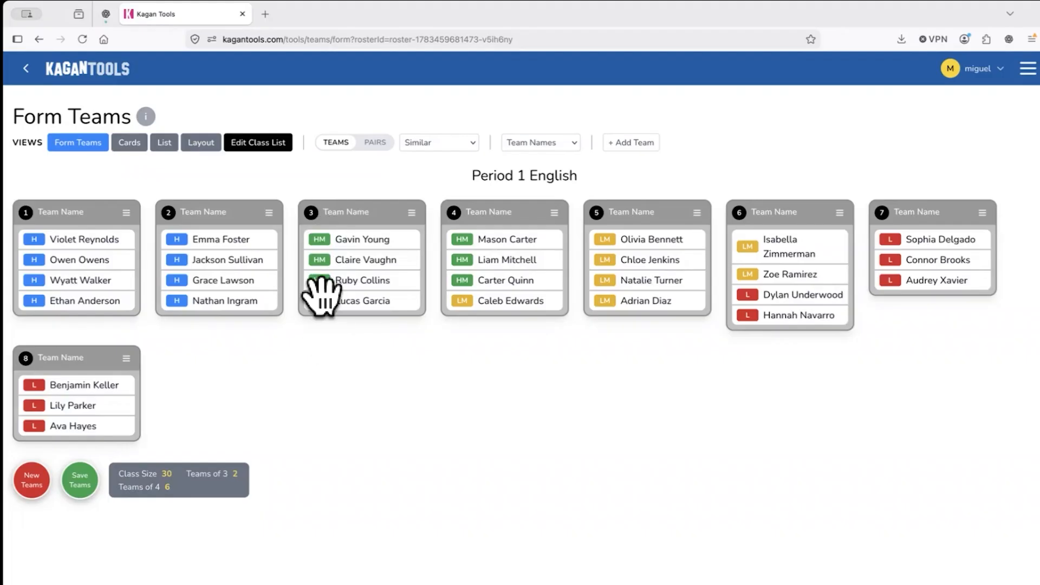
- Switch the class from teams to pairs, form Heterogeneous (H-HM) pairs, and regroup the students into Similar pairs
{"action": "left_click", "coordinate": [375, 143]}
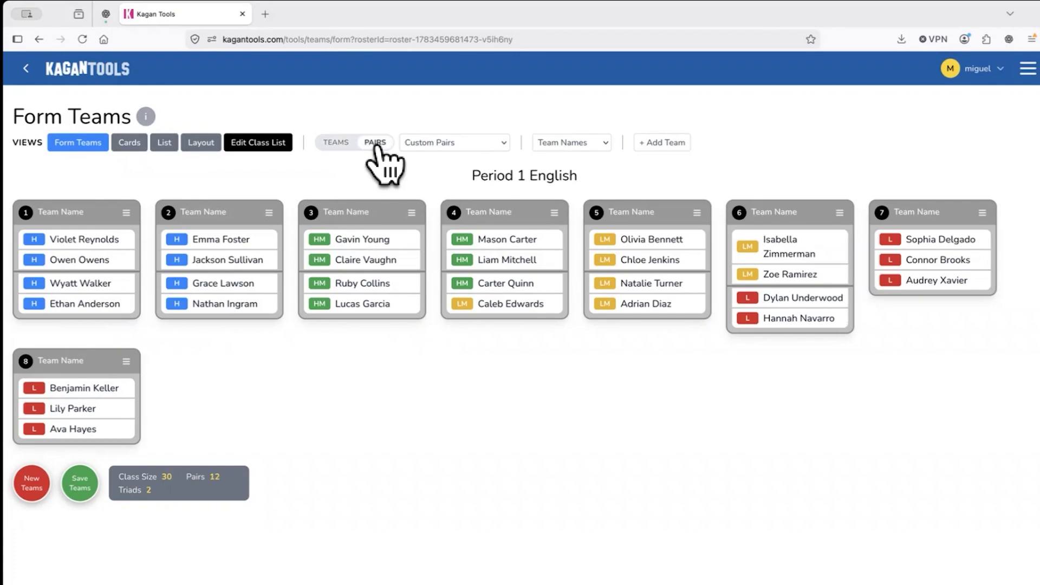
{"action": "left_click", "coordinate": [340, 142]}
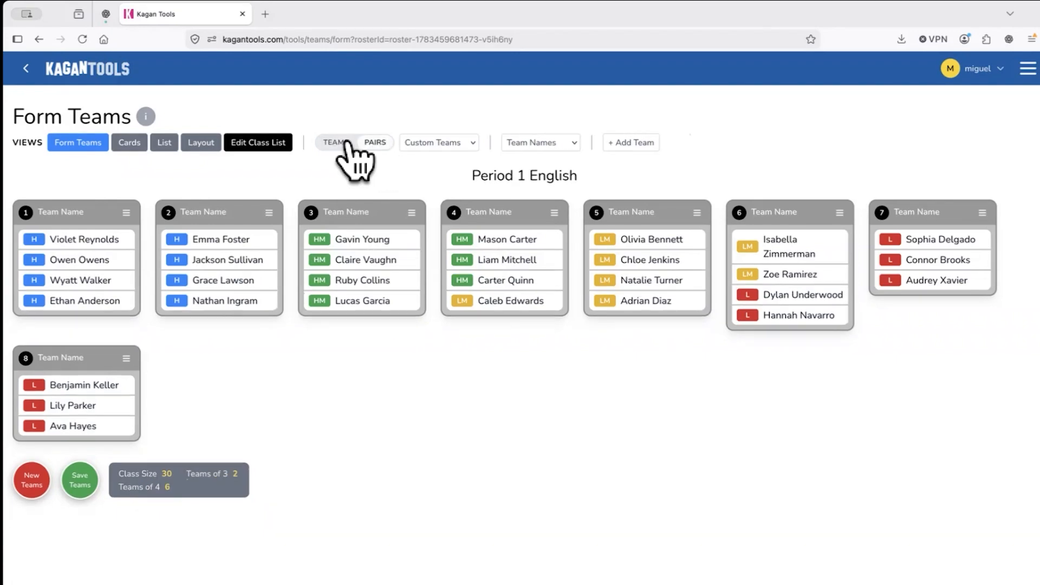
{"action": "left_click", "coordinate": [380, 143]}
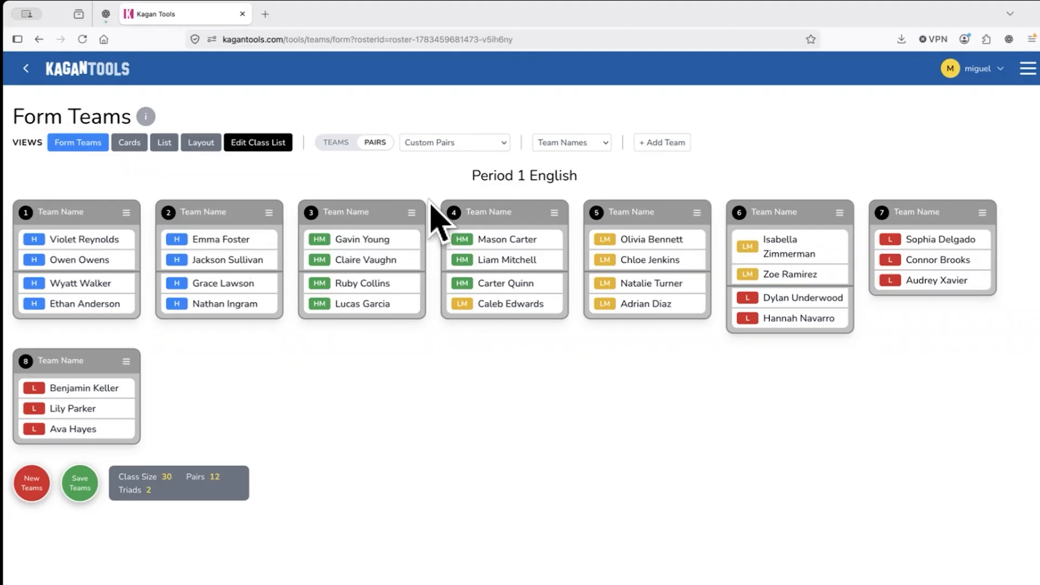
{"action": "left_click", "coordinate": [480, 143]}
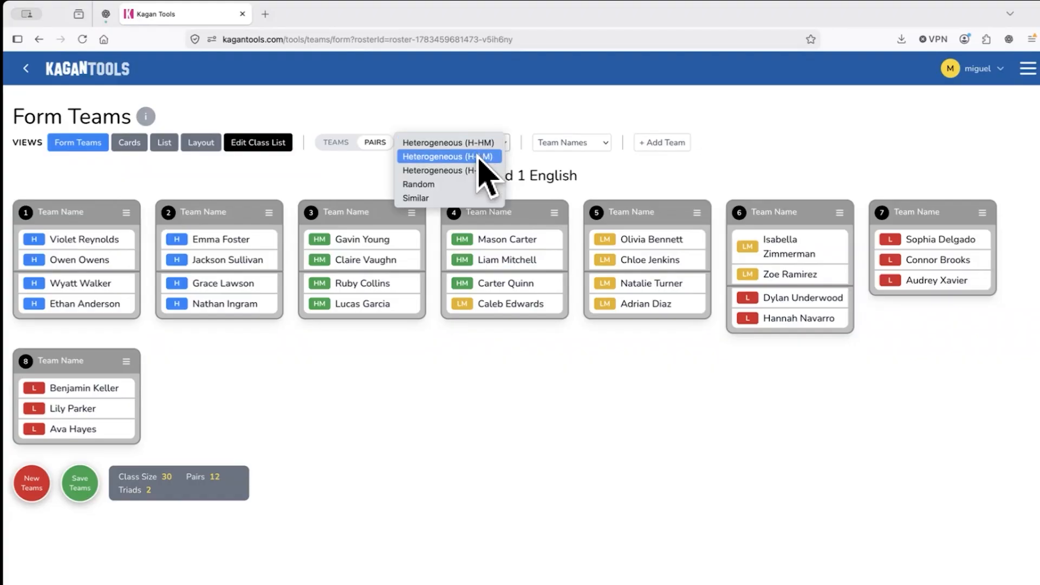
{"action": "left_click", "coordinate": [497, 145]}
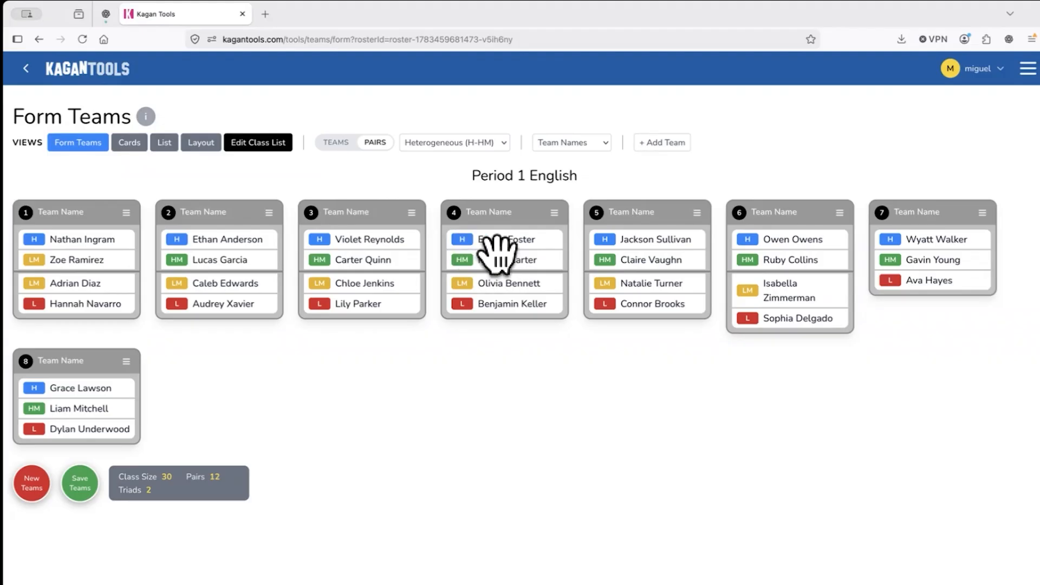
{"action": "left_click", "coordinate": [504, 146]}
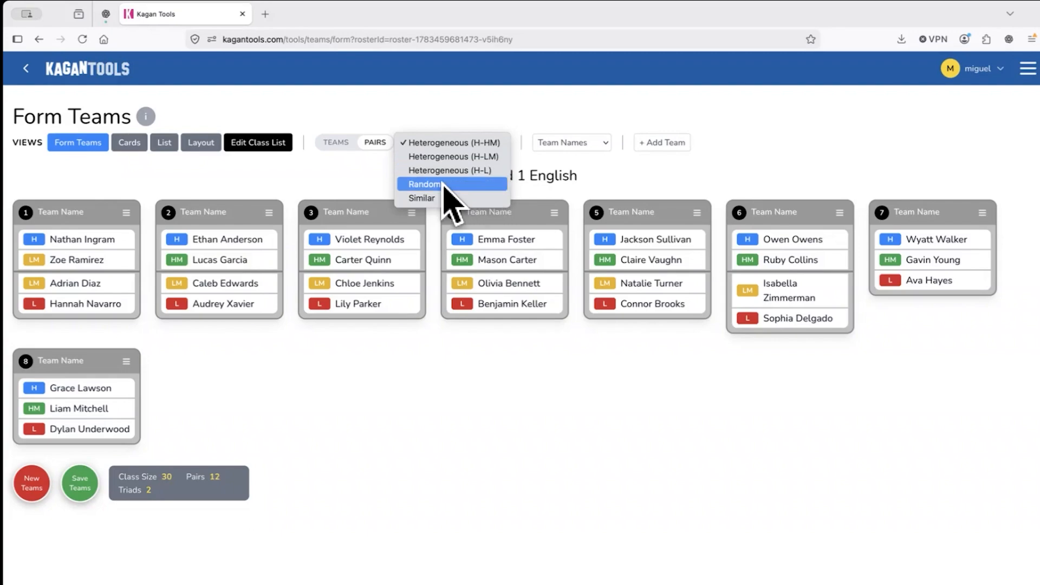
{"action": "left_click", "coordinate": [432, 198]}
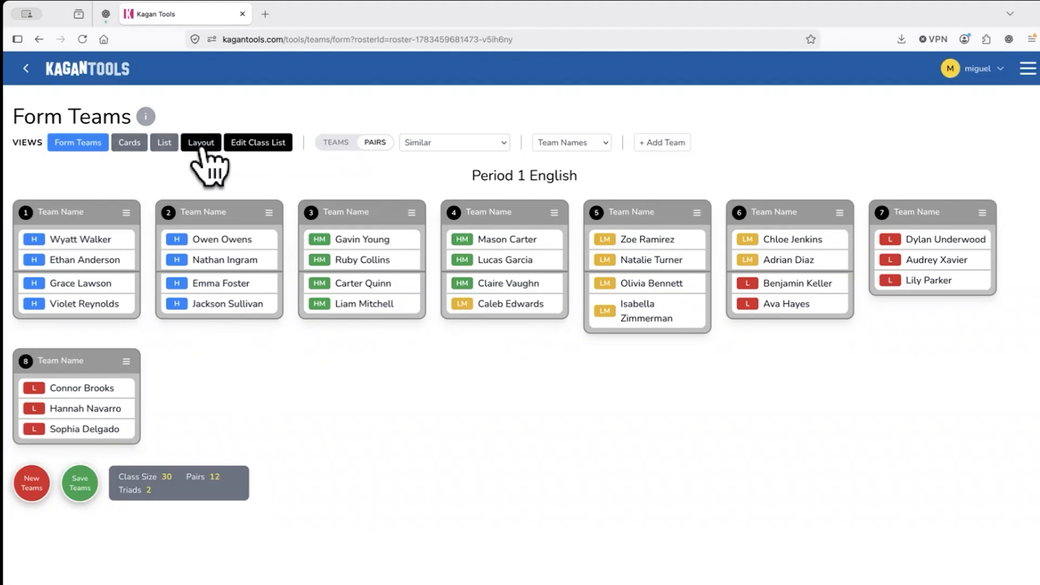
- View the pairs as cards and look at the sorting options for the TeamTools class lists
{"action": "left_click", "coordinate": [130, 143]}
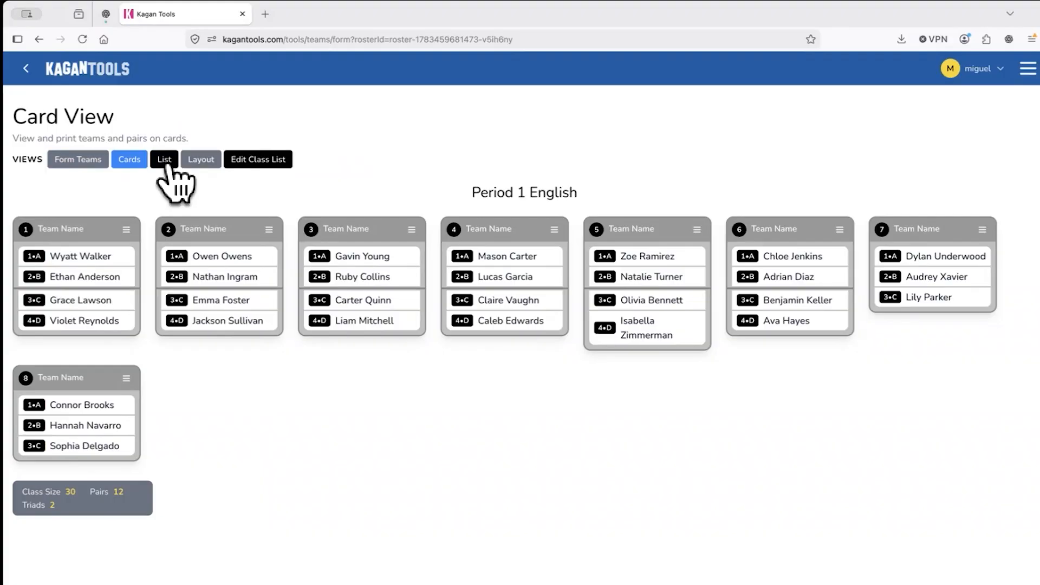
{"action": "left_click", "coordinate": [83, 158]}
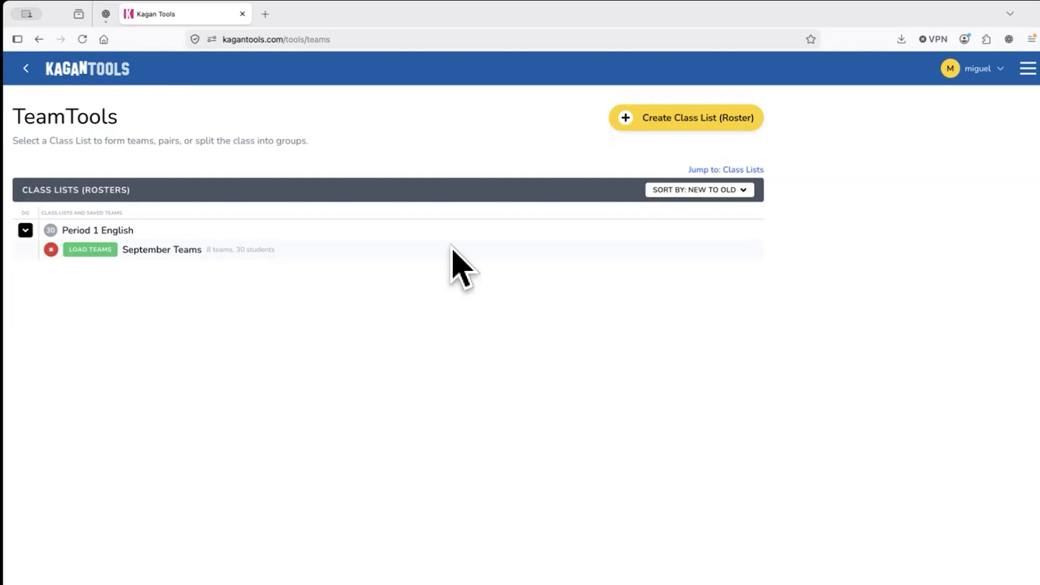
{"action": "left_click", "coordinate": [711, 192]}
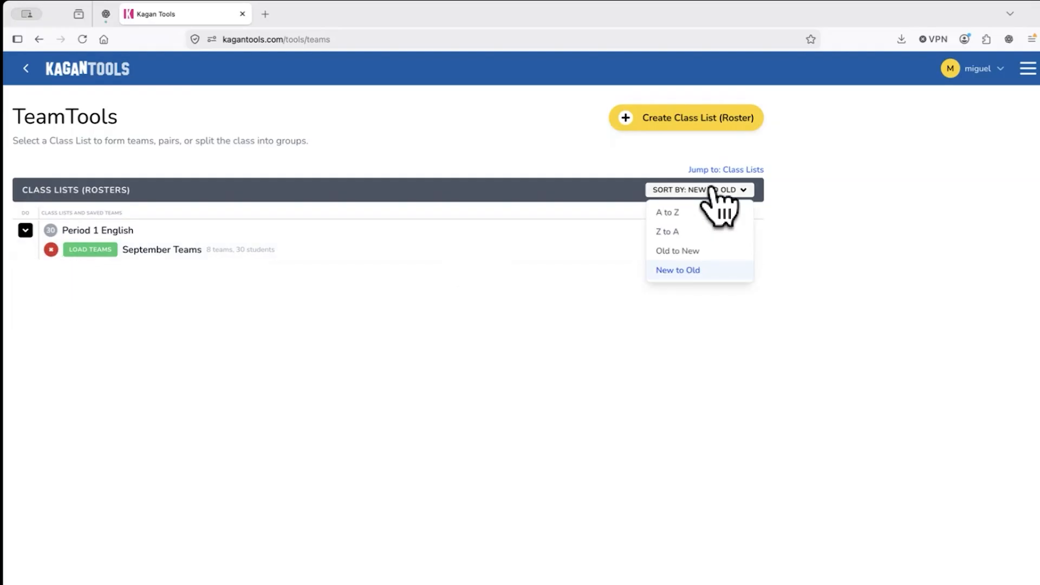
{"action": "left_click", "coordinate": [553, 187]}
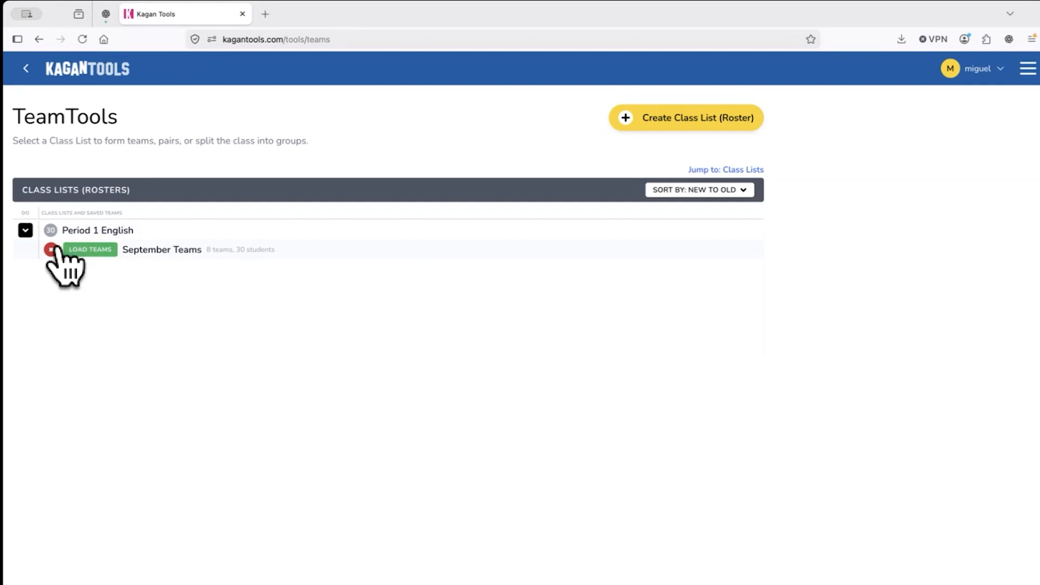
- Try the exact and approximate group-size options, and split the Period 1 English class into 2 groups of the Random type
{"action": "left_click", "coordinate": [25, 231]}
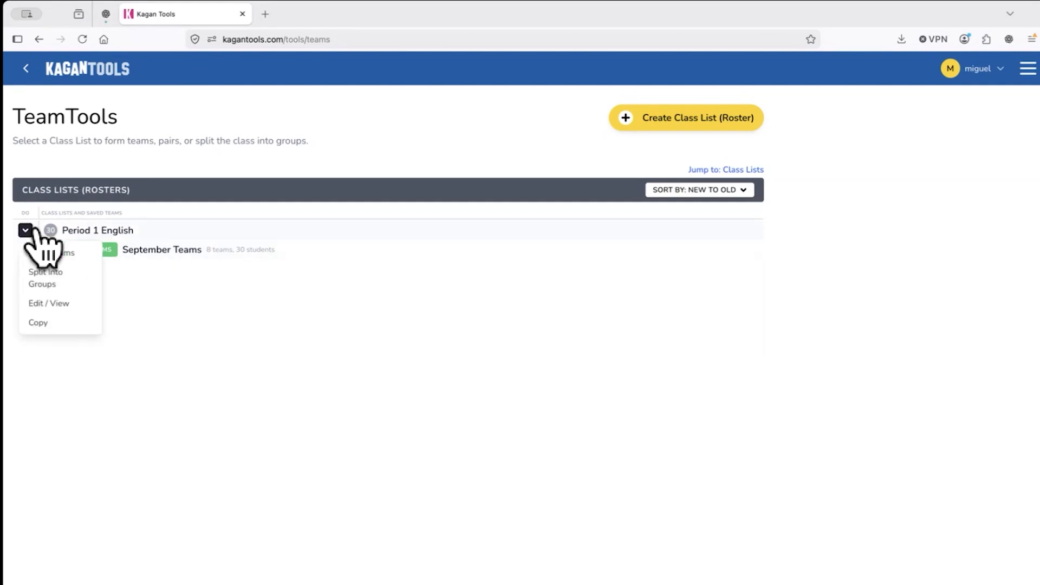
{"action": "left_click", "coordinate": [68, 278]}
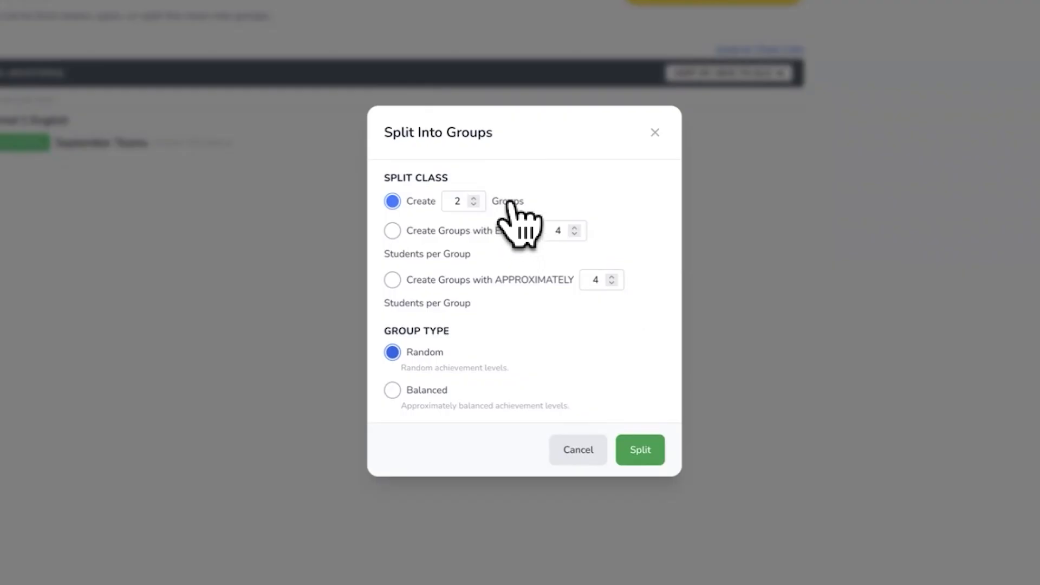
{"action": "left_click", "coordinate": [475, 199]}
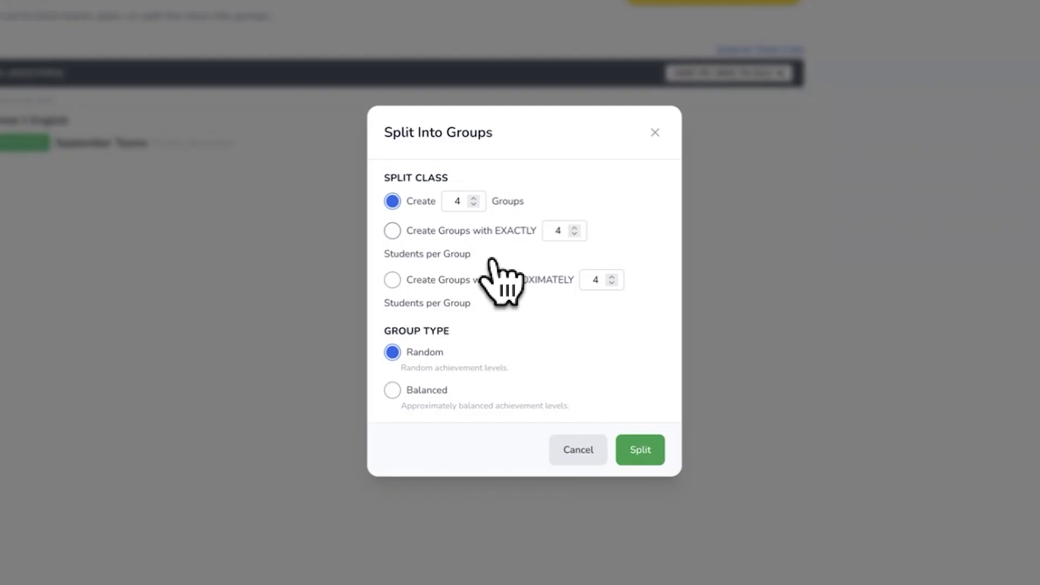
{"action": "left_click", "coordinate": [394, 232]}
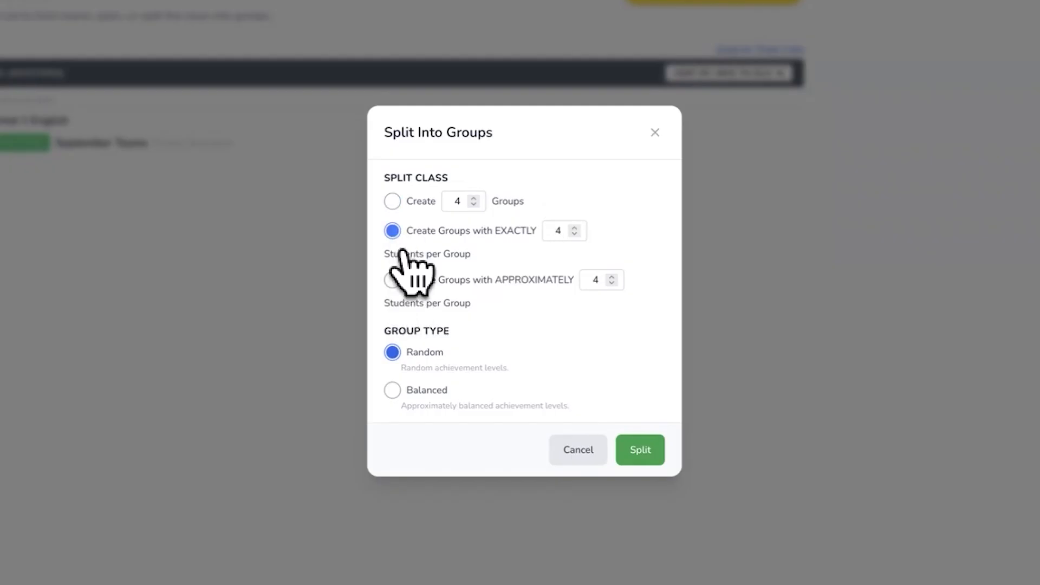
{"action": "left_click", "coordinate": [393, 280]}
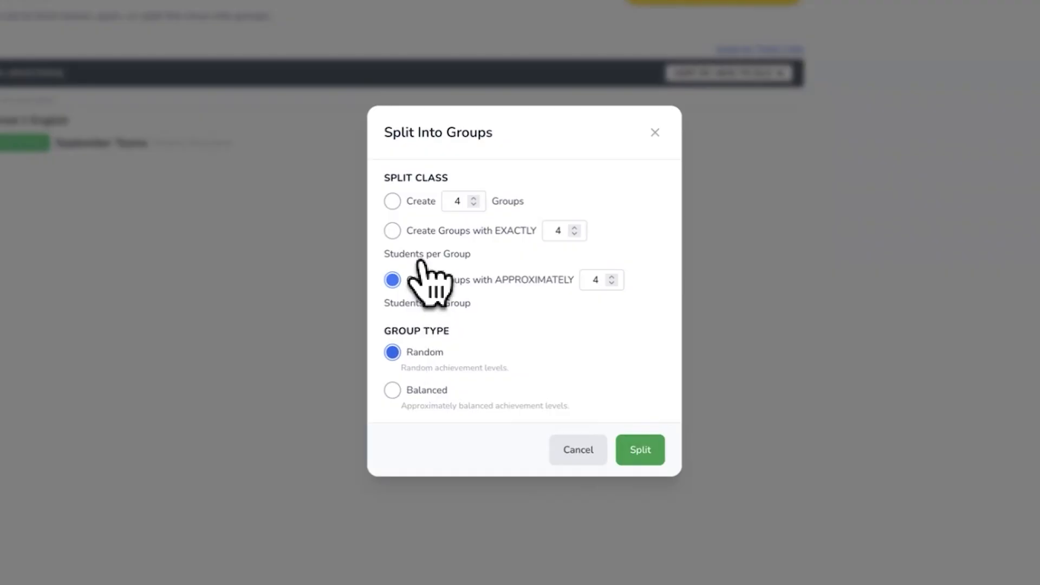
{"action": "left_click", "coordinate": [394, 202]}
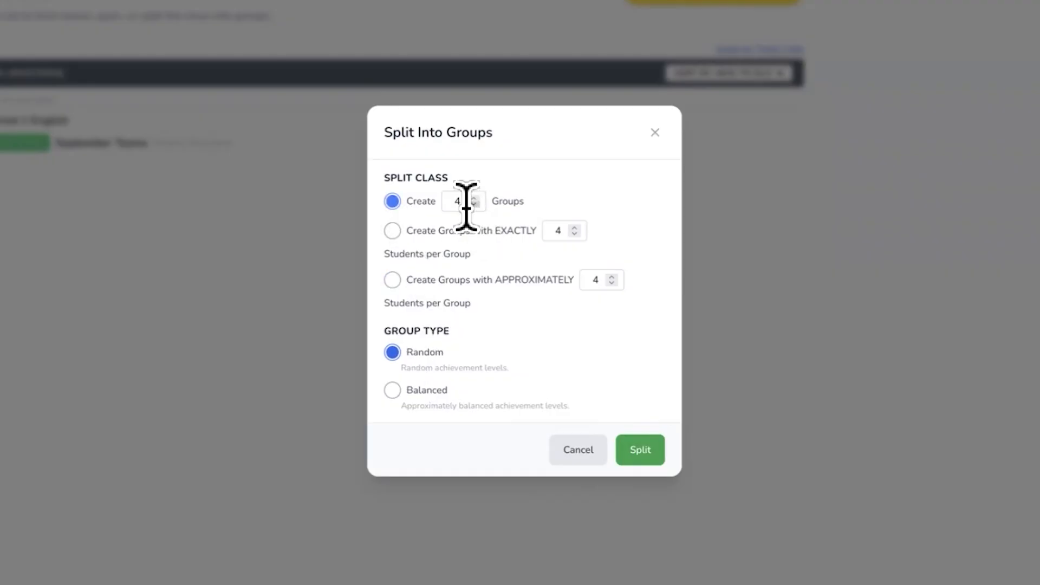
{"action": "left_click", "coordinate": [474, 204]}
{"action": "left_click", "coordinate": [649, 449]}
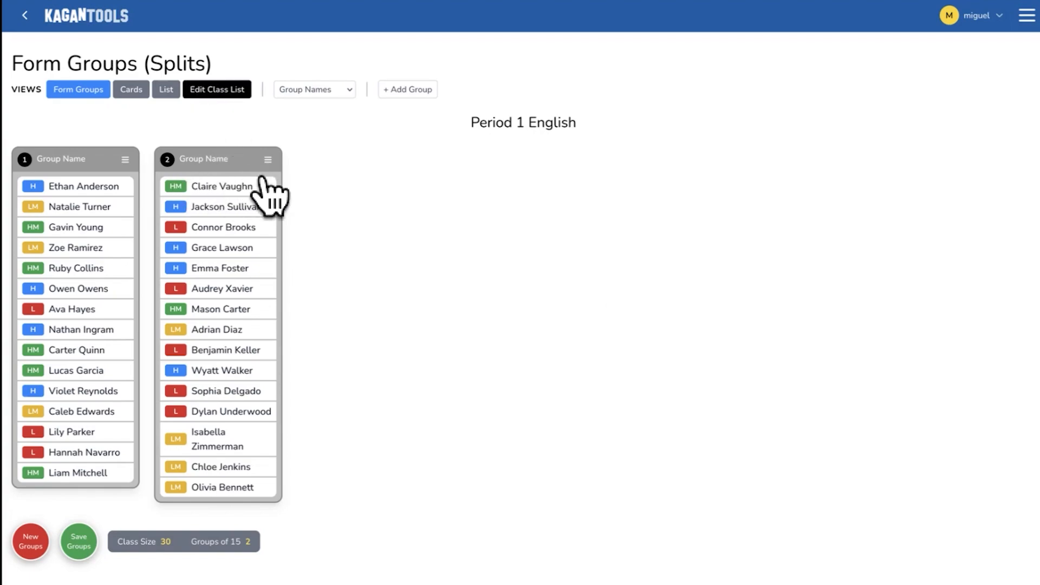
- Swap Group 2's first student (HM) with Group 1's third, and Group 2's twelfth student (L) with Group 1's thirteenth
{"action": "mouse_move", "coordinate": [244, 186]}
{"action": "left_mouse_down"}
{"action": "mouse_move", "coordinate": [91, 243]}
{"action": "mouse_move", "coordinate": [228, 179]}
{"action": "left_mouse_up"}
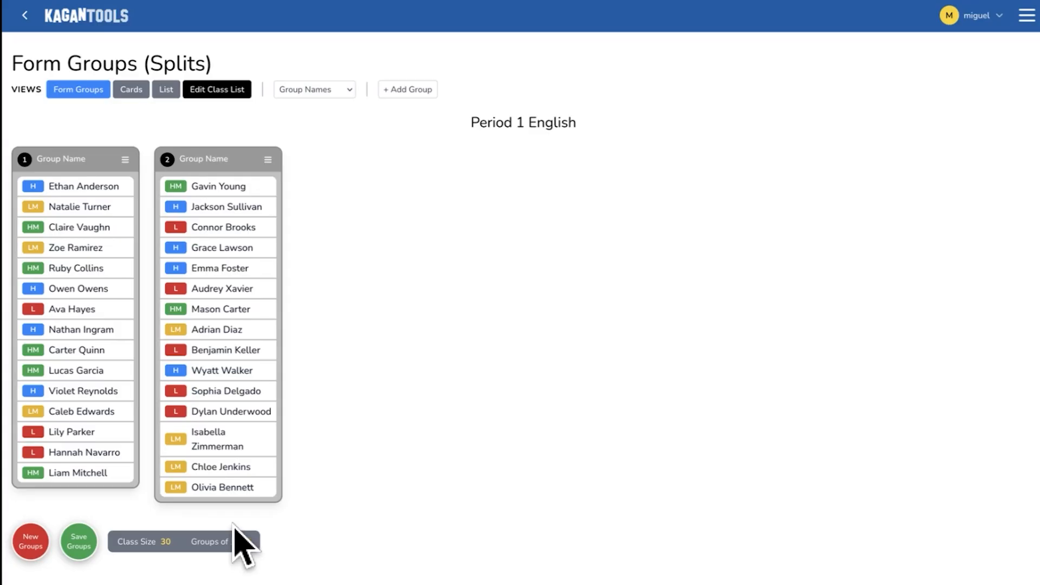
{"action": "mouse_move", "coordinate": [203, 410]}
{"action": "left_mouse_down"}
{"action": "mouse_move", "coordinate": [76, 431]}
{"action": "mouse_move", "coordinate": [198, 428]}
{"action": "left_mouse_up"}
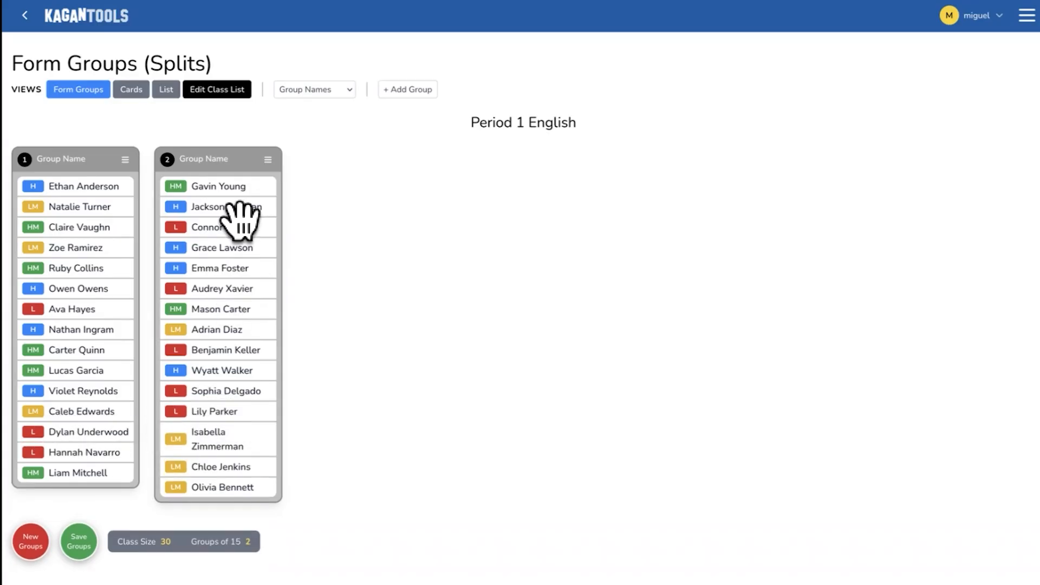